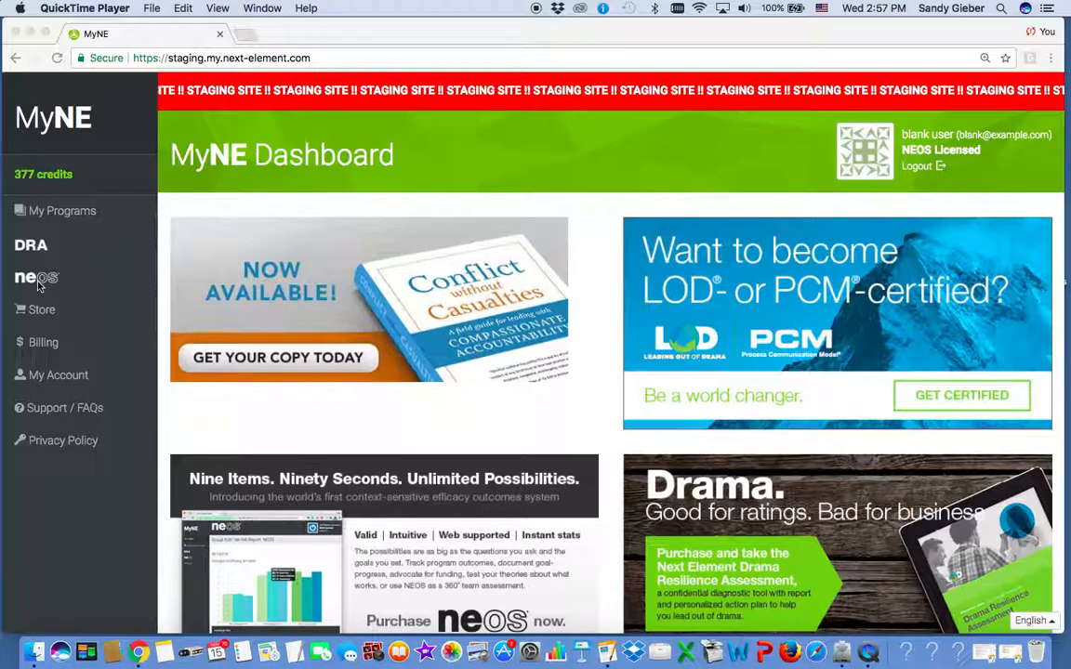
Go to the NEOS section and start a new NEOS assessment.
click(39, 283)
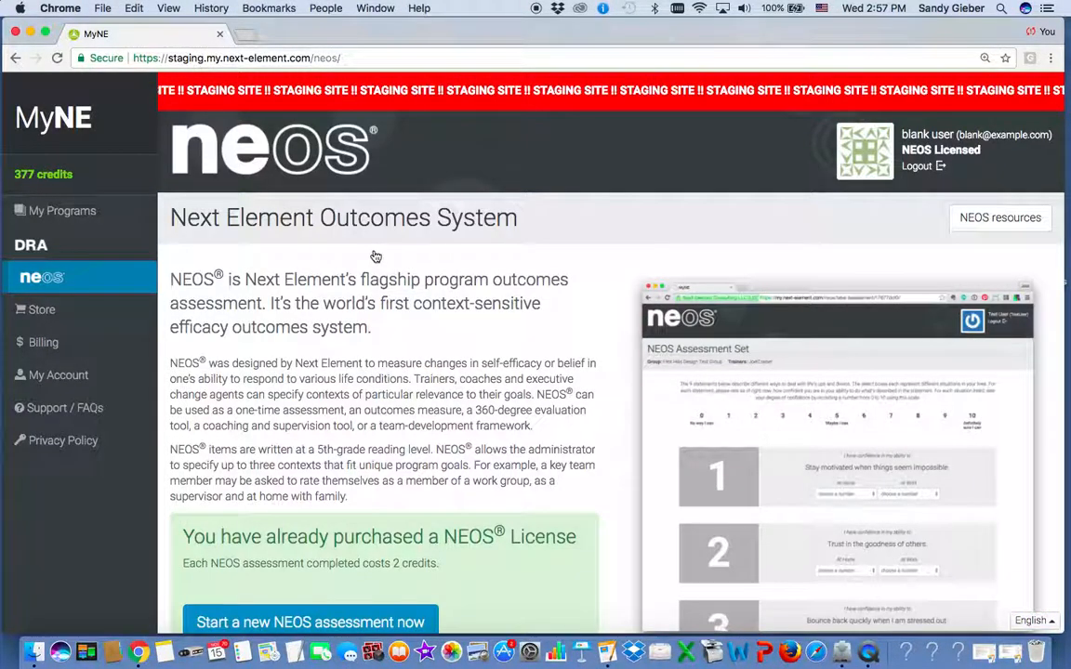
scroll(390, 204, down, 1)
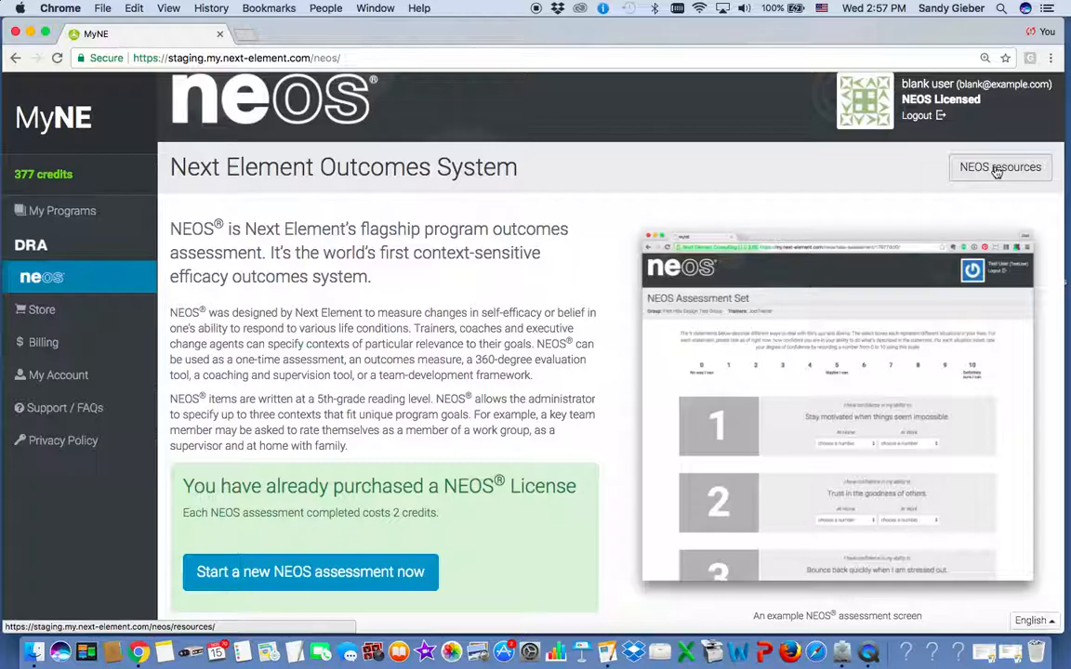
click(319, 572)
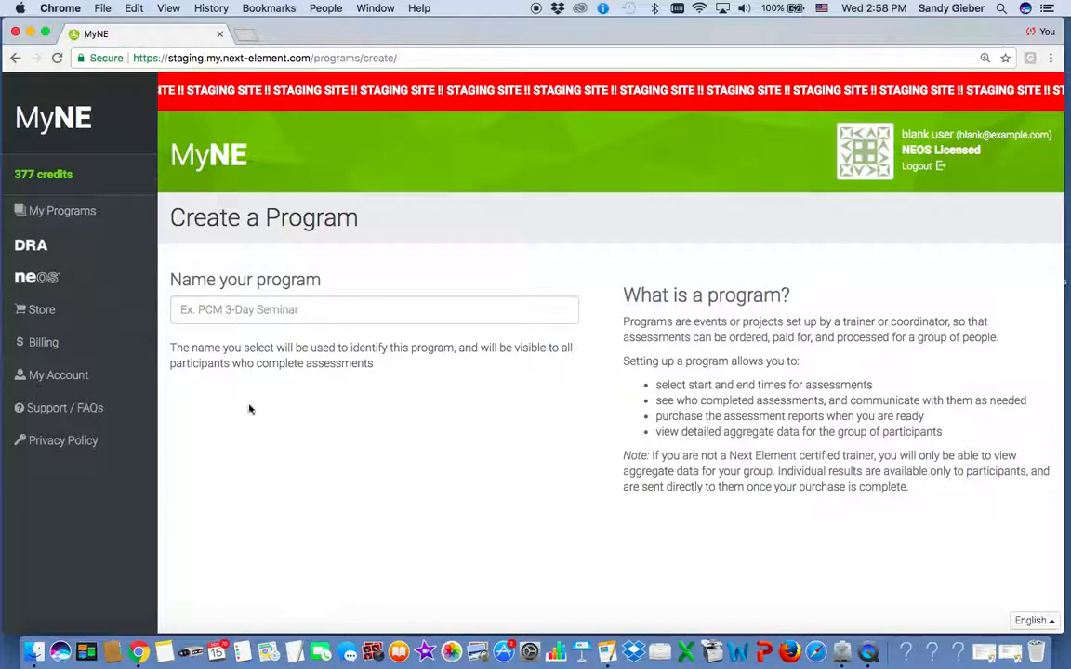
Create a program named "Compassionate Accountability Advanced Skills Workshop".
click(231, 313)
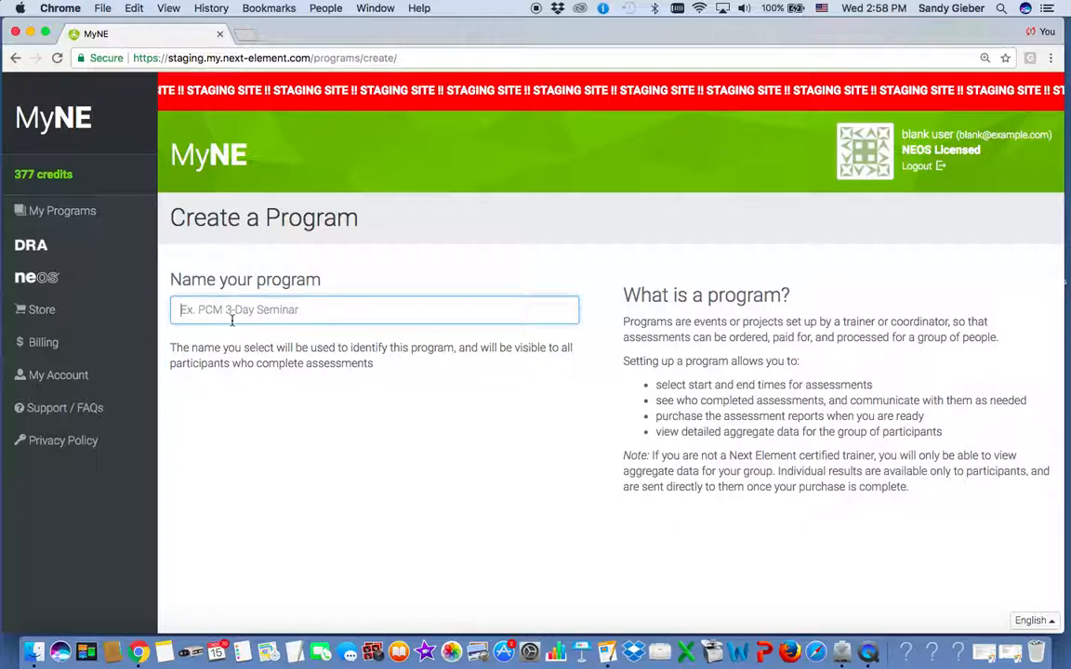
text(Compassionate)
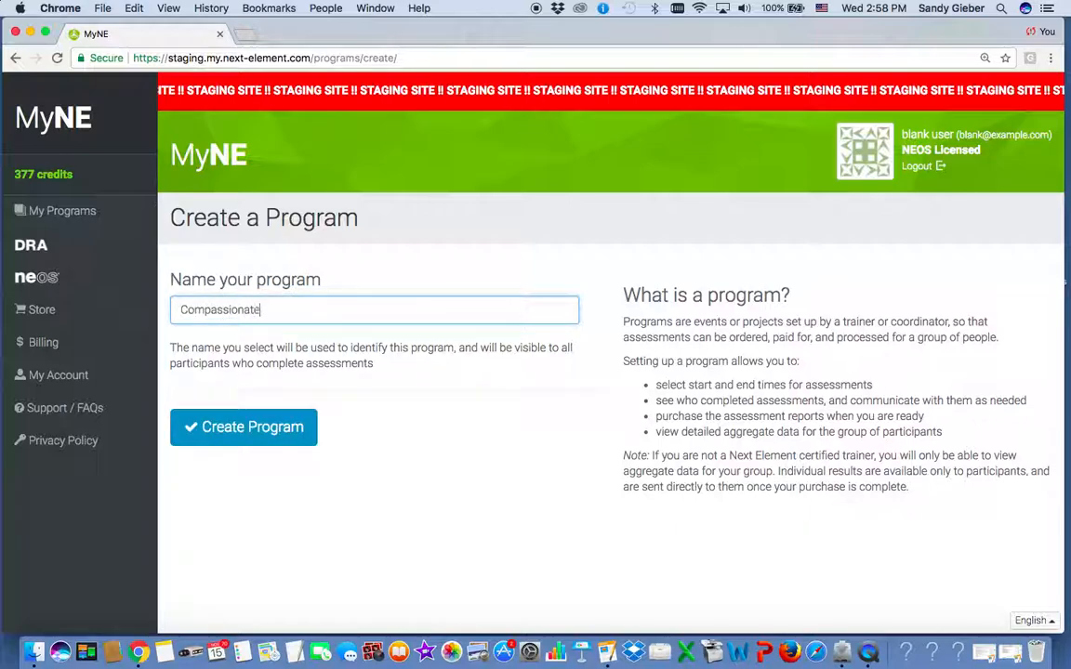
text( Accountability Advanced Slo;)
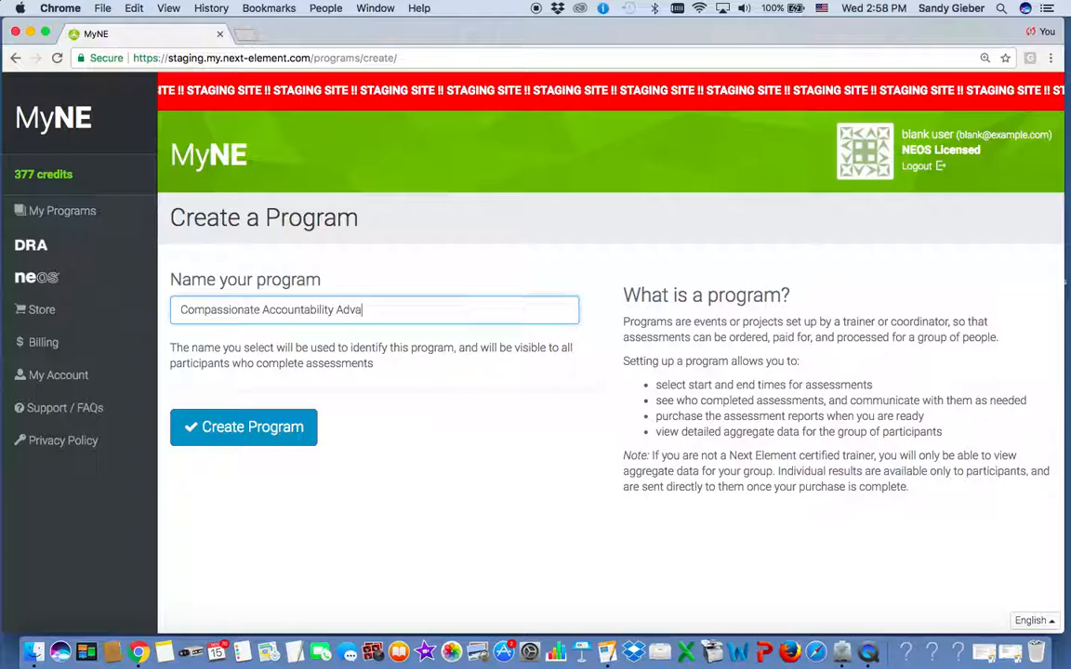
key(BackSpace)
key(BackSpace)
key(BackSpace)
text(kills WOrkin)
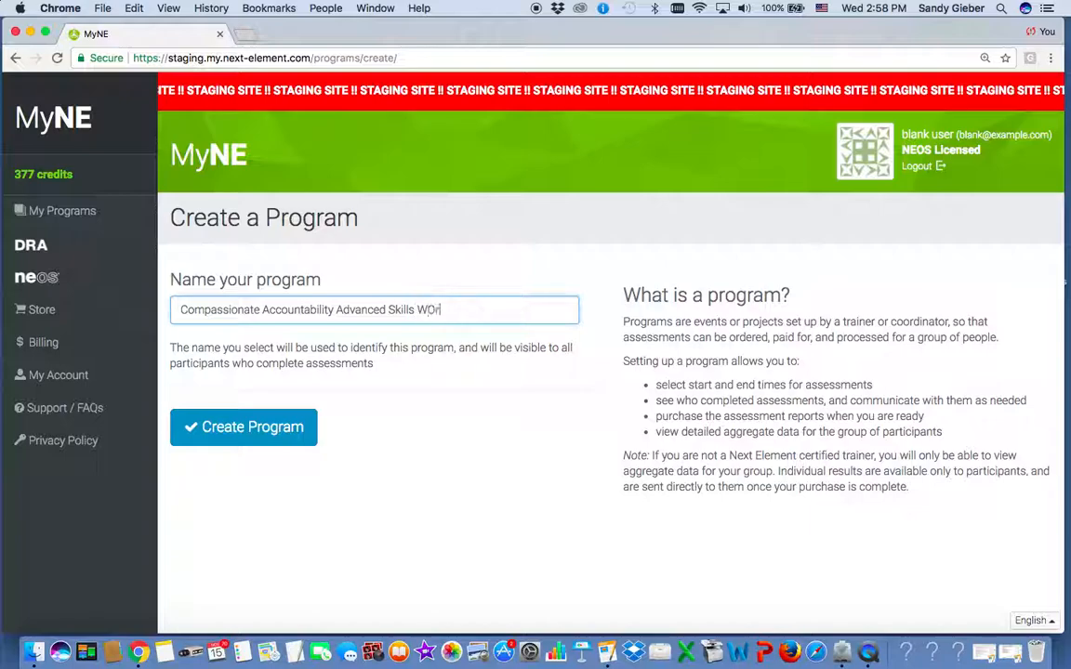
key(BackSpace)
key(BackSpace)
key(BackSpace)
key(BackSpace)
key(BackSpace)
text(orkshop)
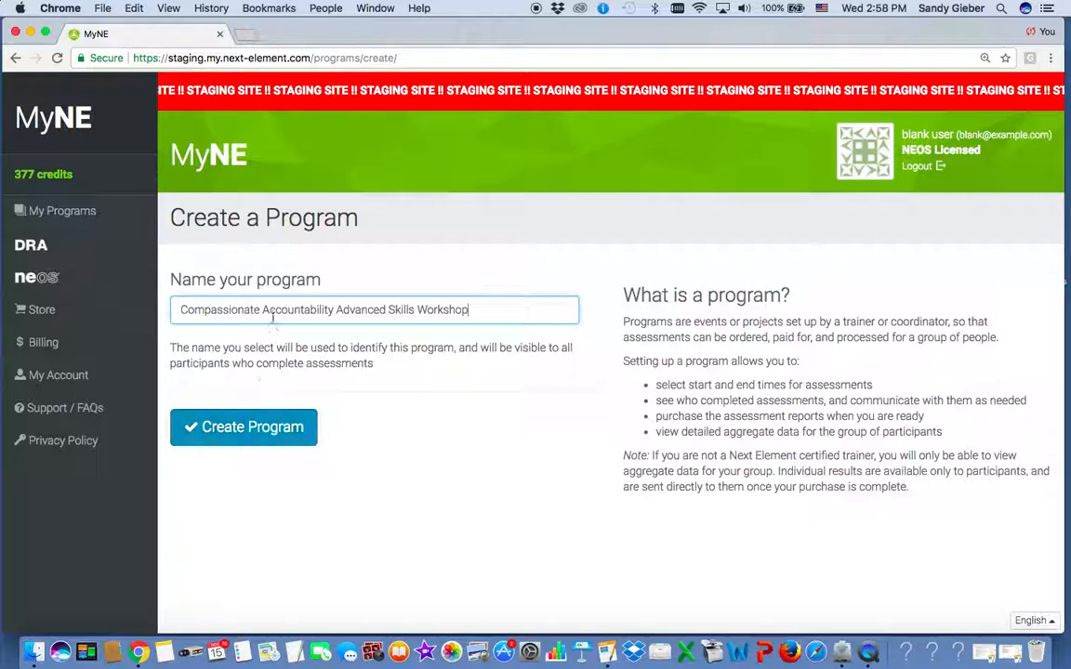
click(259, 431)
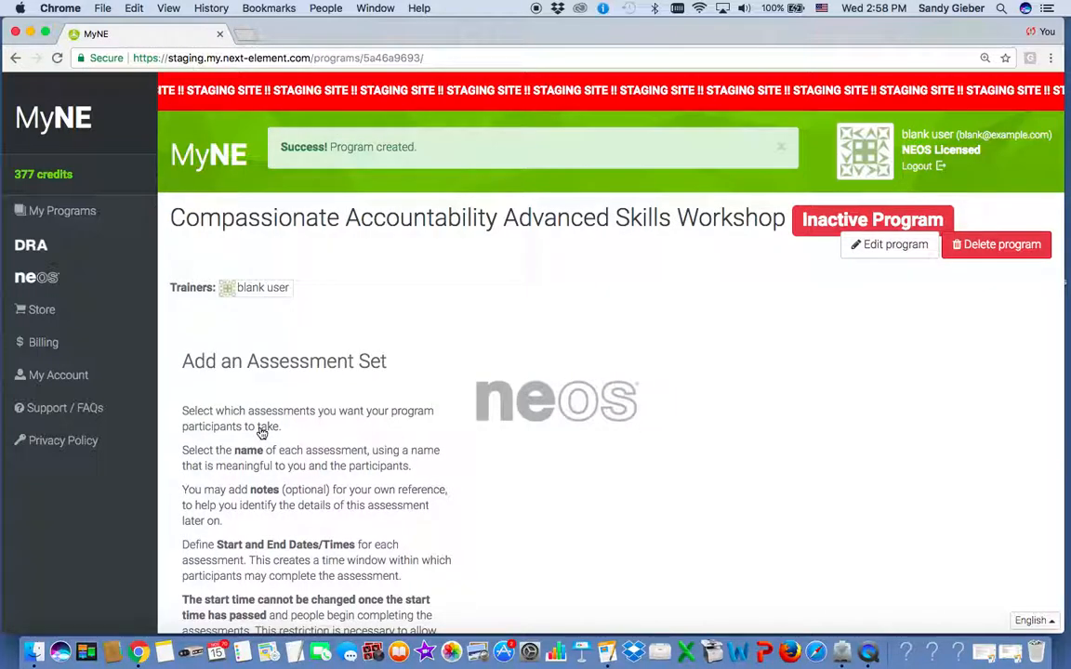
Add a NEOS assessment set to the program and name it "Pre-NEOS Compassionate Accountability Advanced Skills Workshop".
scroll(542, 370, down, 1)
scroll(542, 370, down, 1)
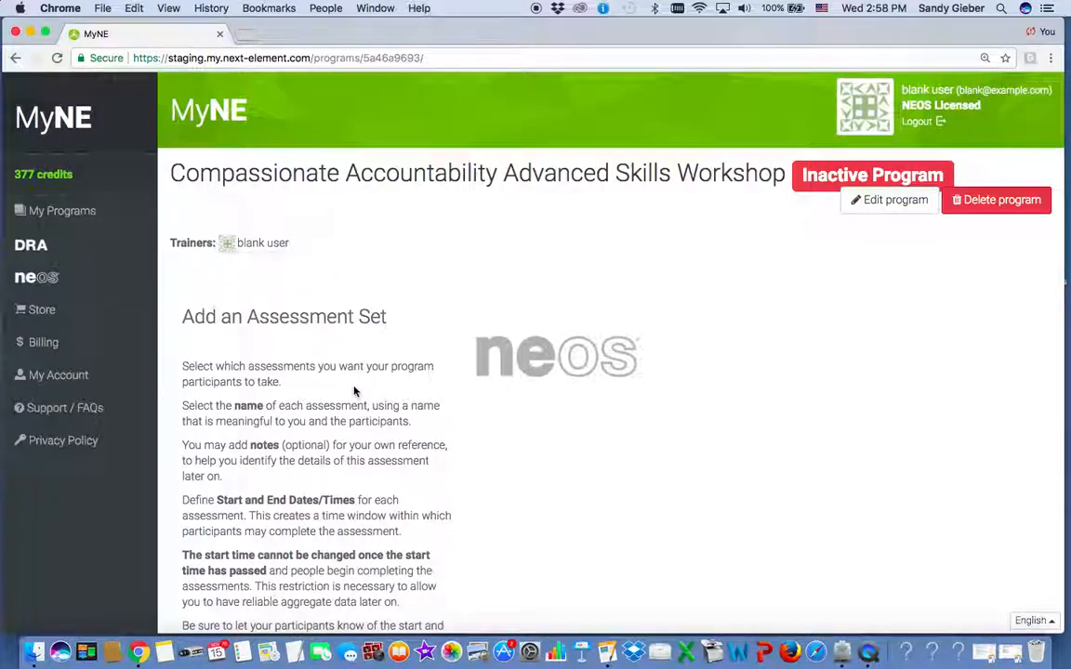
scroll(353, 389, down, 3)
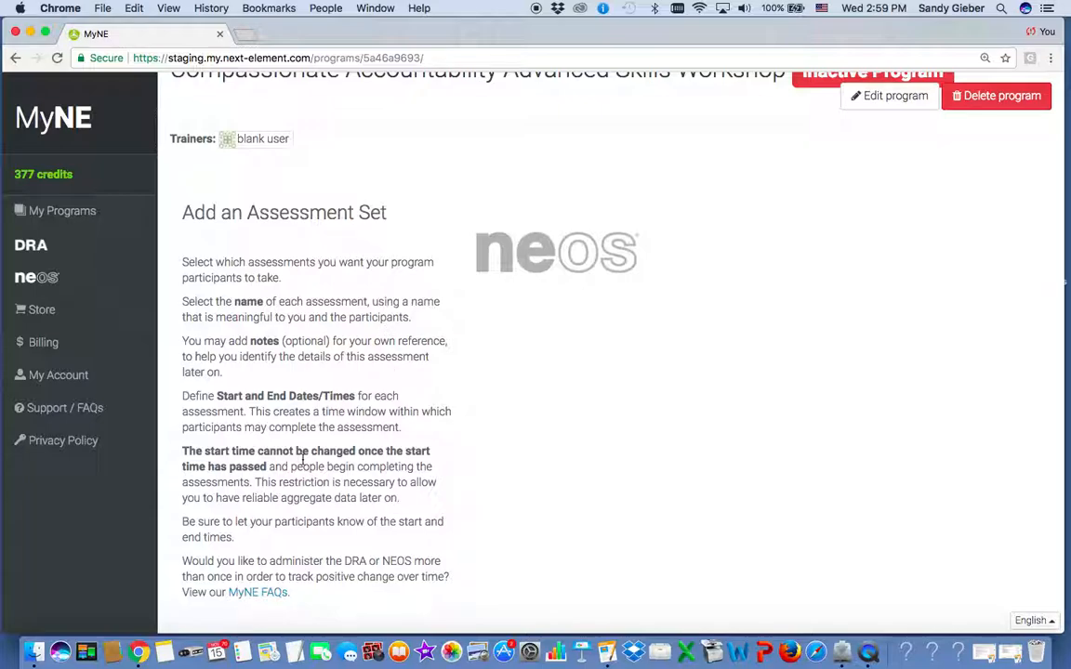
click(568, 247)
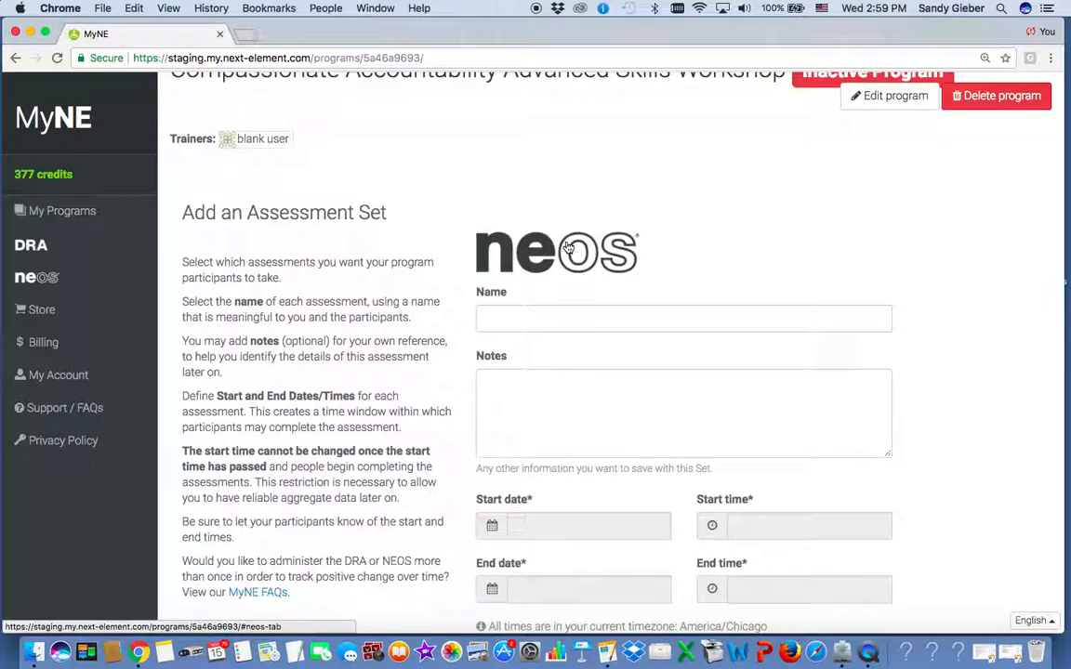
click(520, 319)
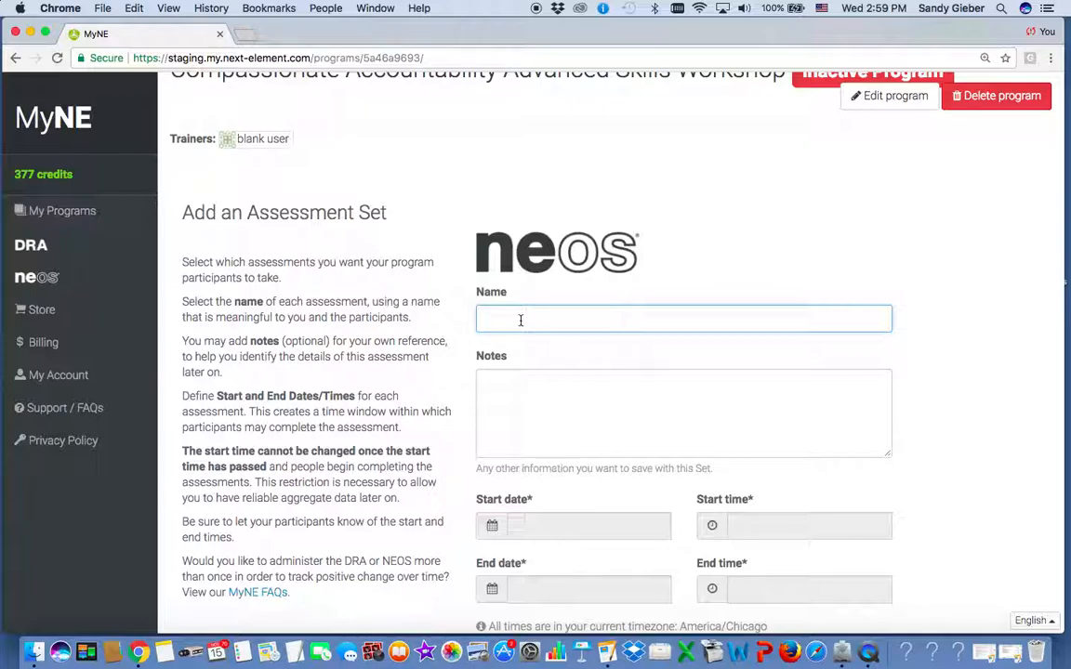
text(P)
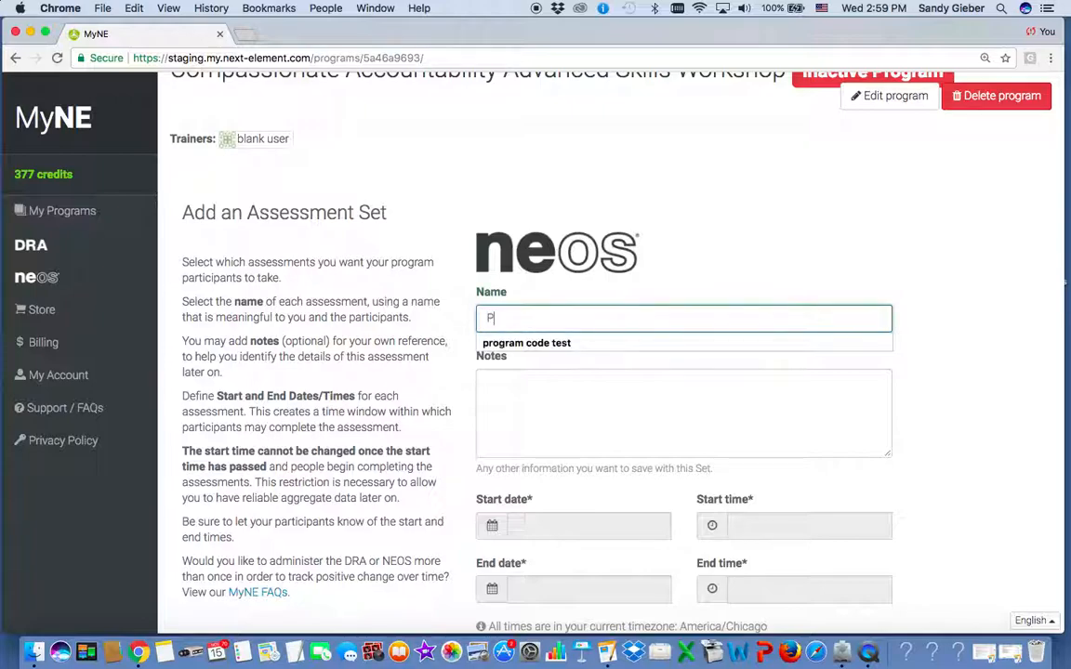
text(re-N)
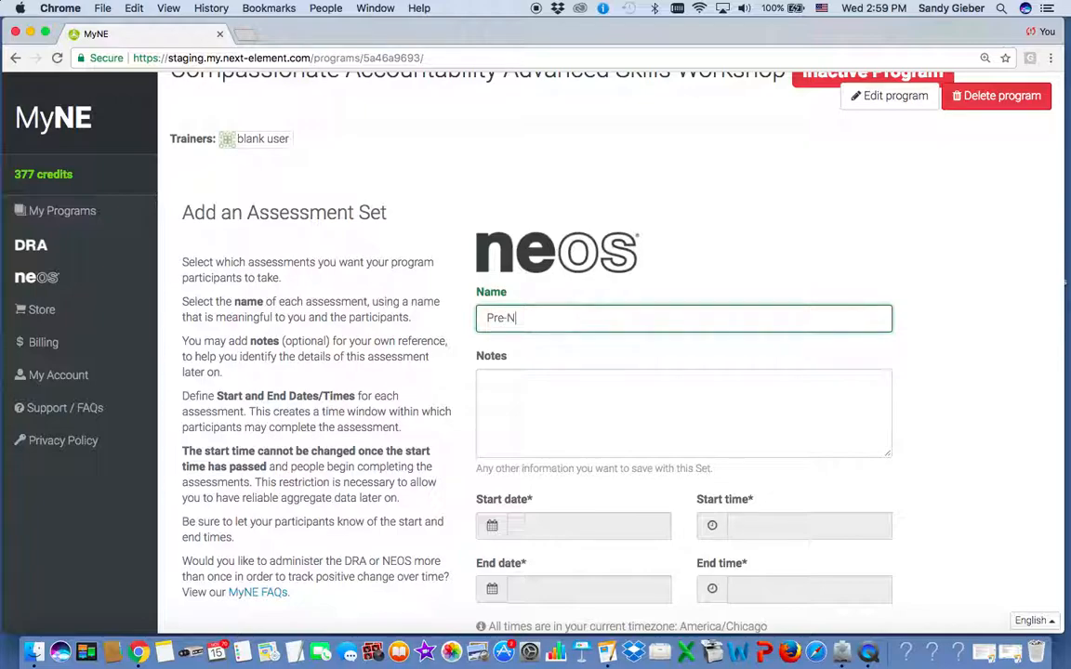
text(EOS Compassionate A)
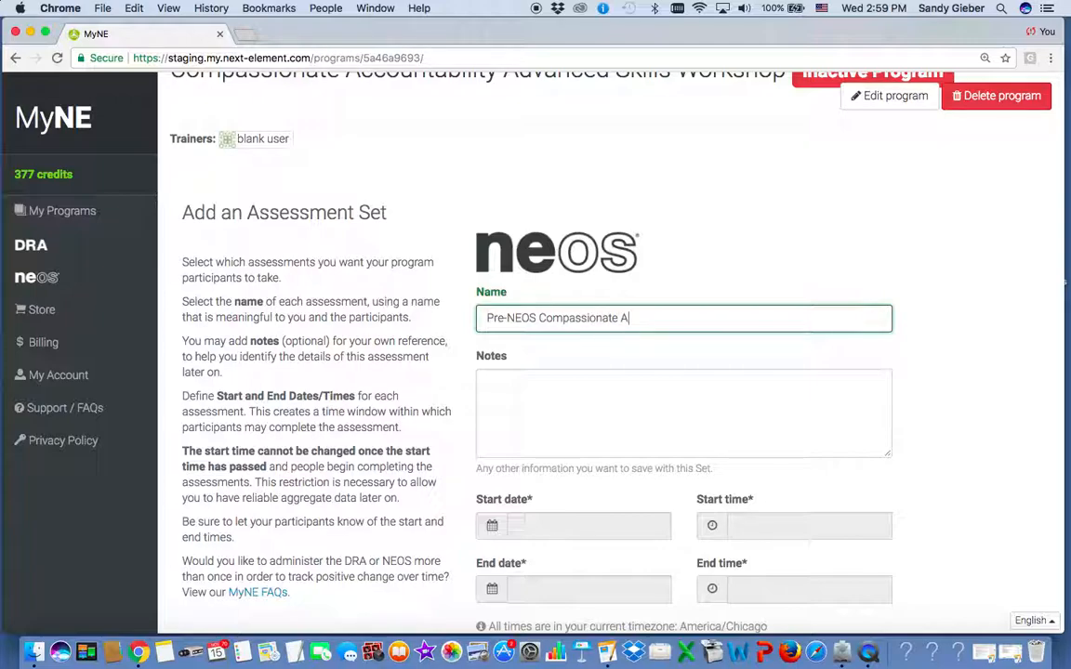
text(ccountability Advanced )
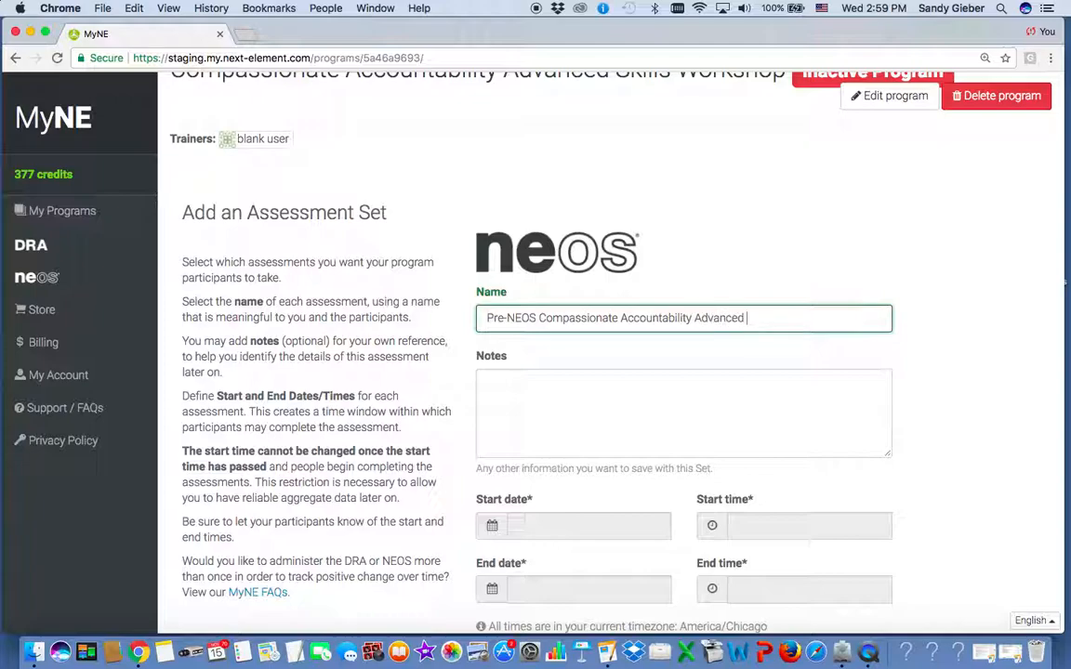
text(Skills Workshop)
triple_click(507, 319)
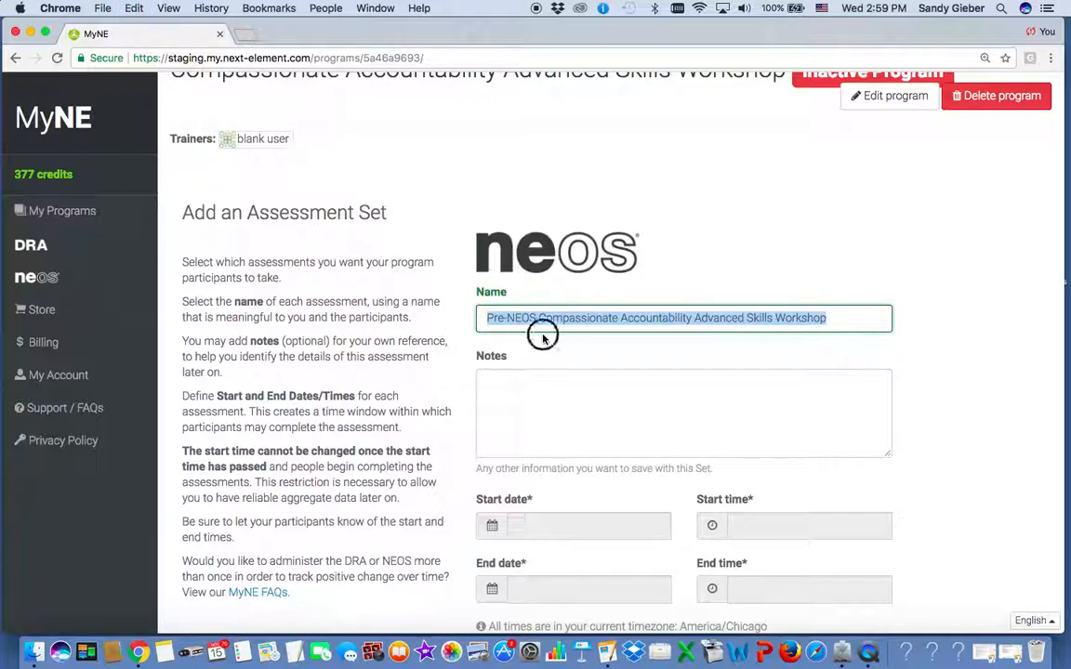
click(544, 337)
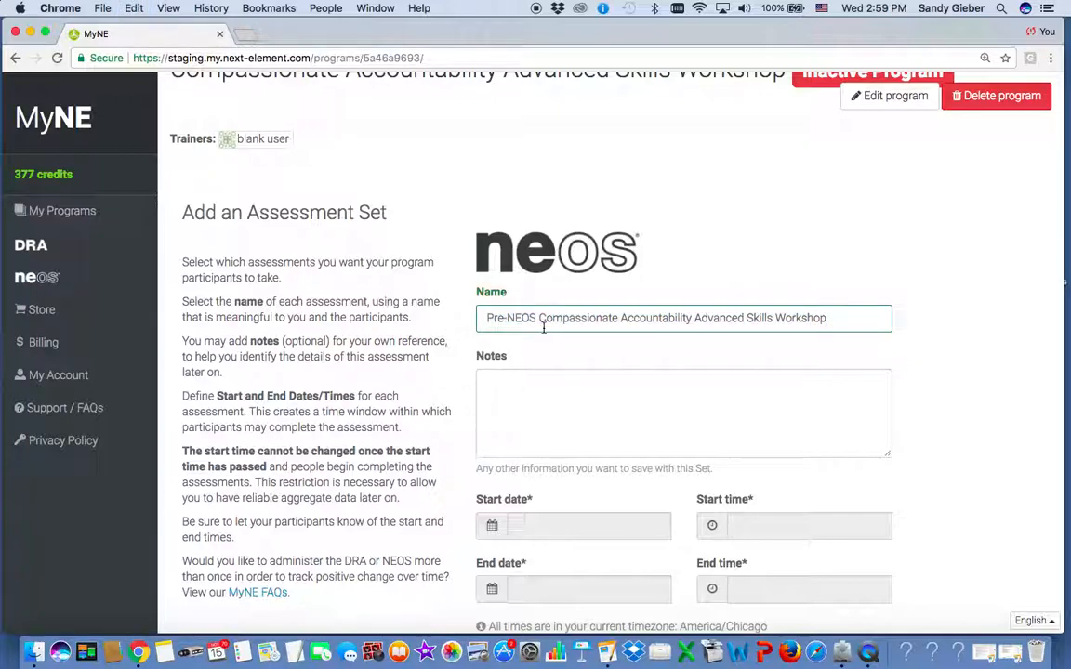
click(502, 378)
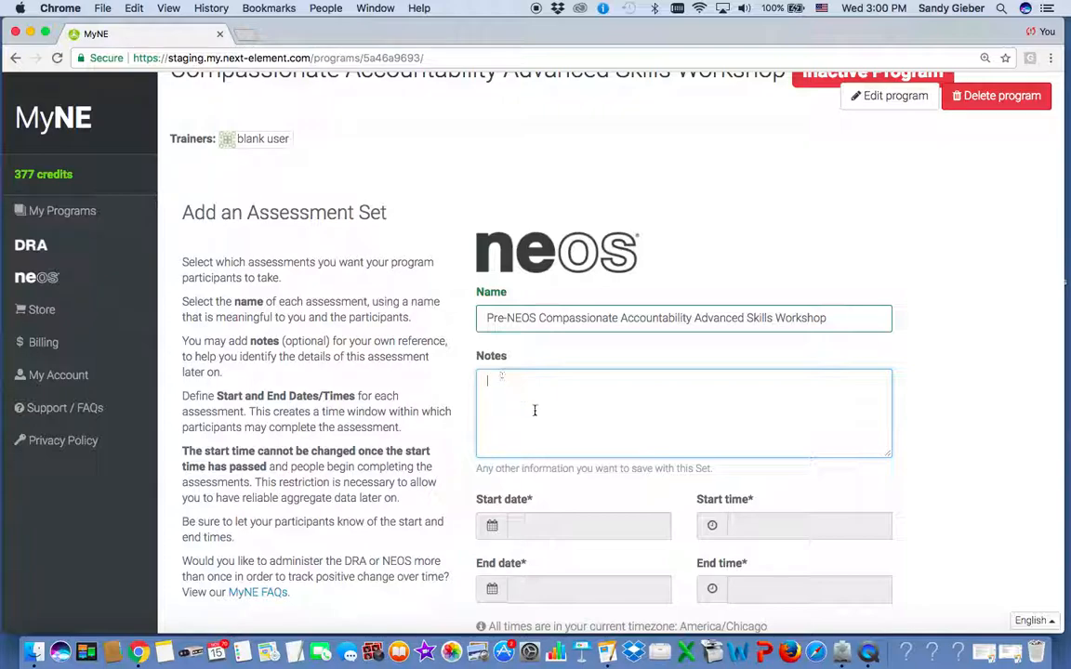
Set the assessment set's start to 2017-12-4 at 8:00 AM.
scroll(535, 410, down, 2)
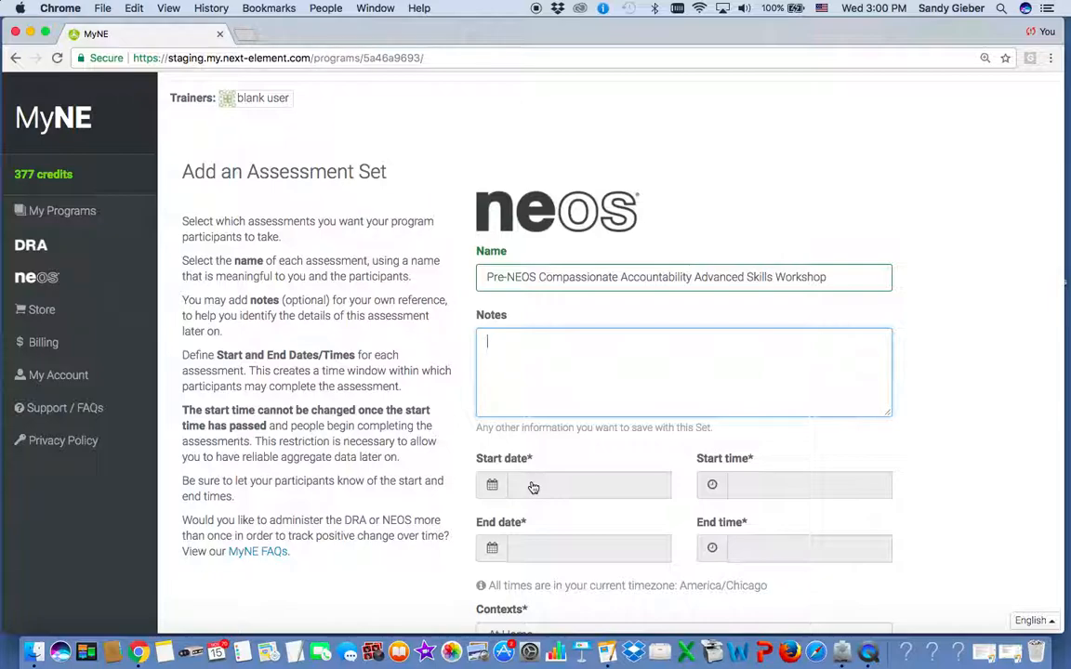
click(532, 487)
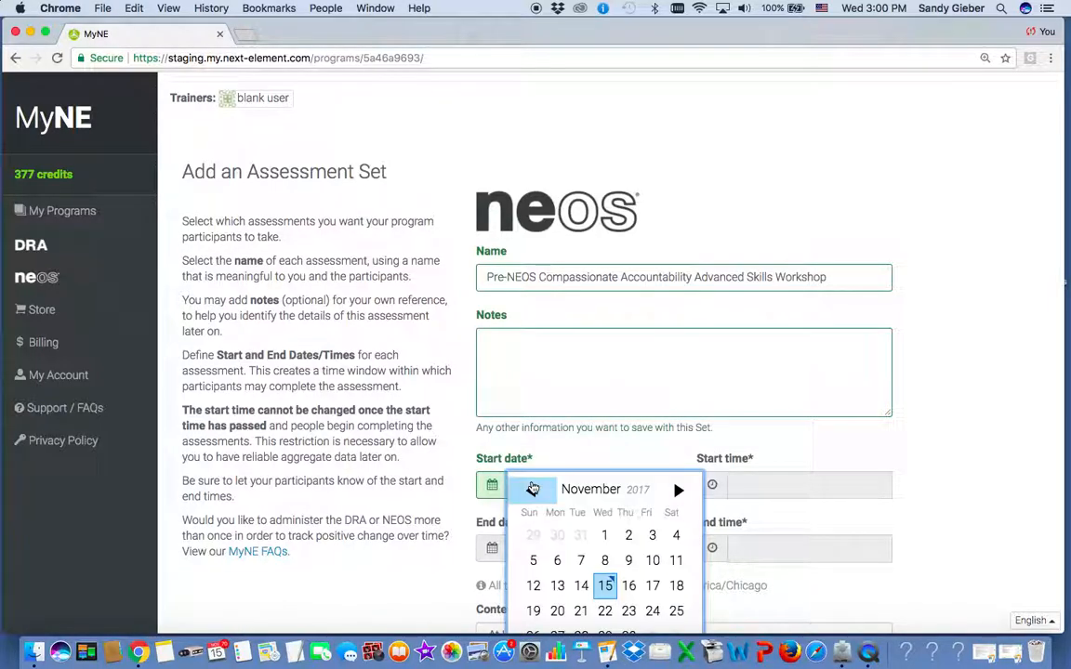
click(678, 489)
scroll(838, 509, down, 2)
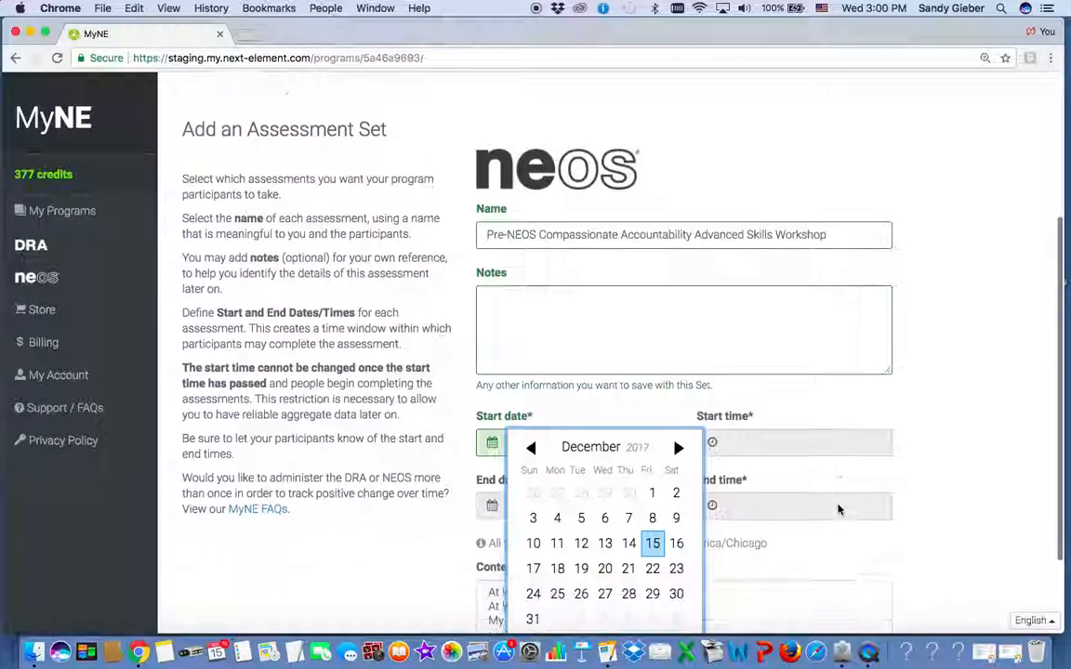
click(557, 511)
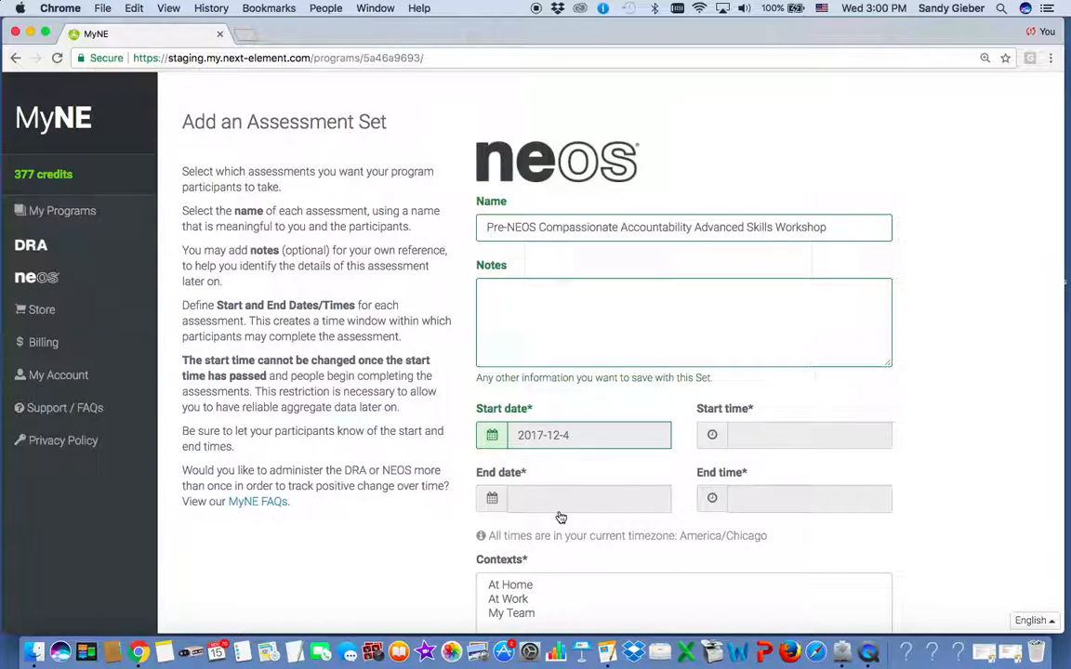
click(755, 430)
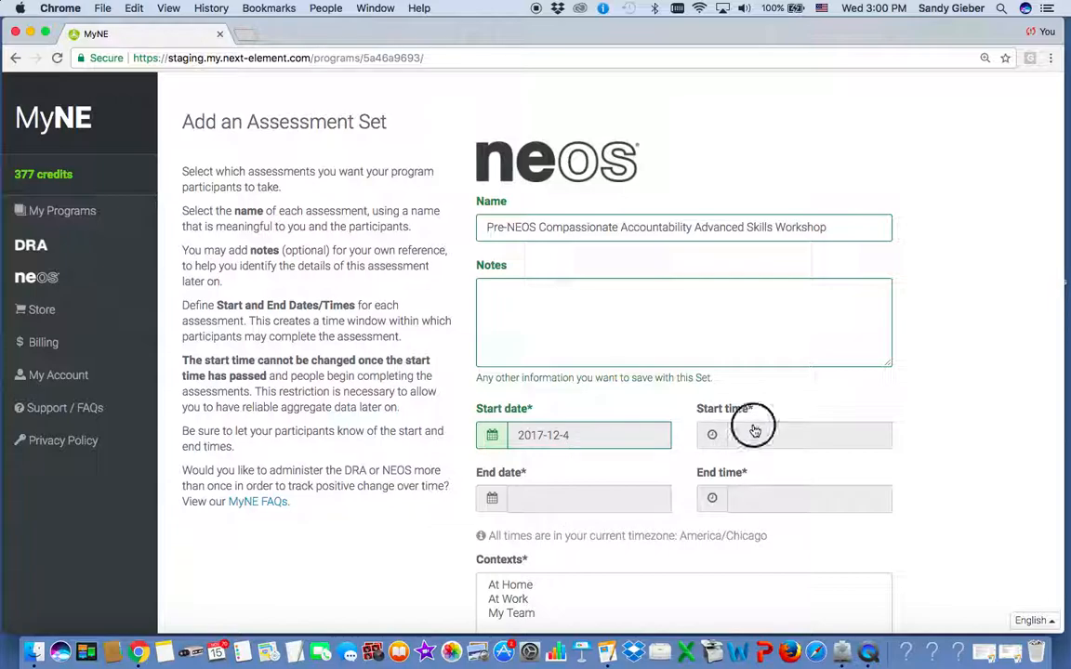
scroll(755, 555, down, 10)
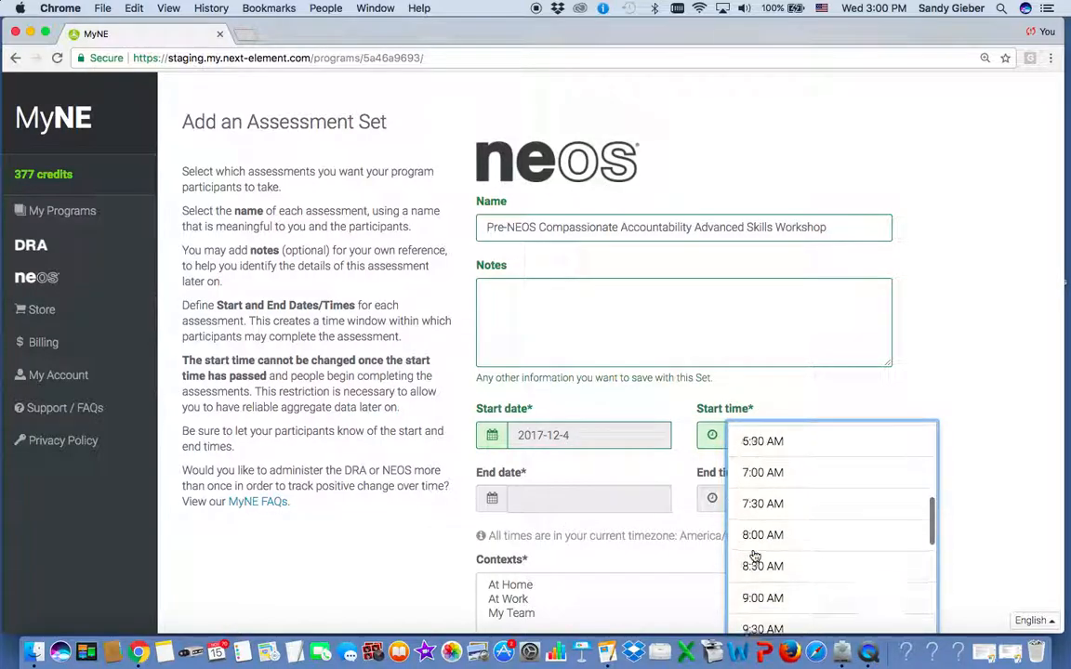
click(762, 513)
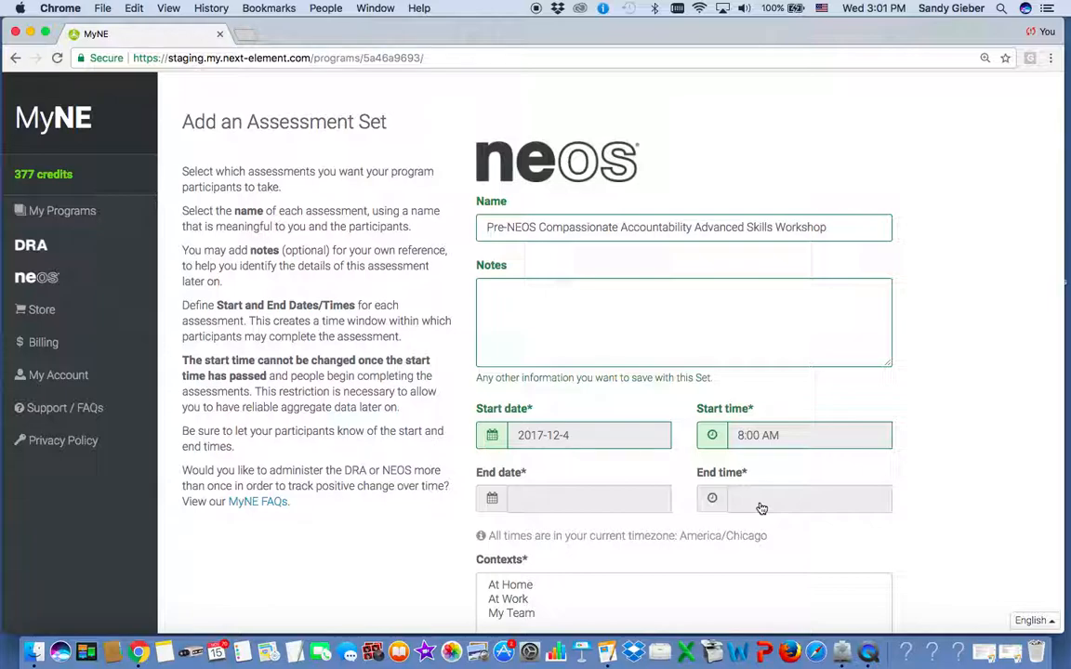
Set the assessment set's end to 2017-12-11 at 12:00 PM.
click(555, 498)
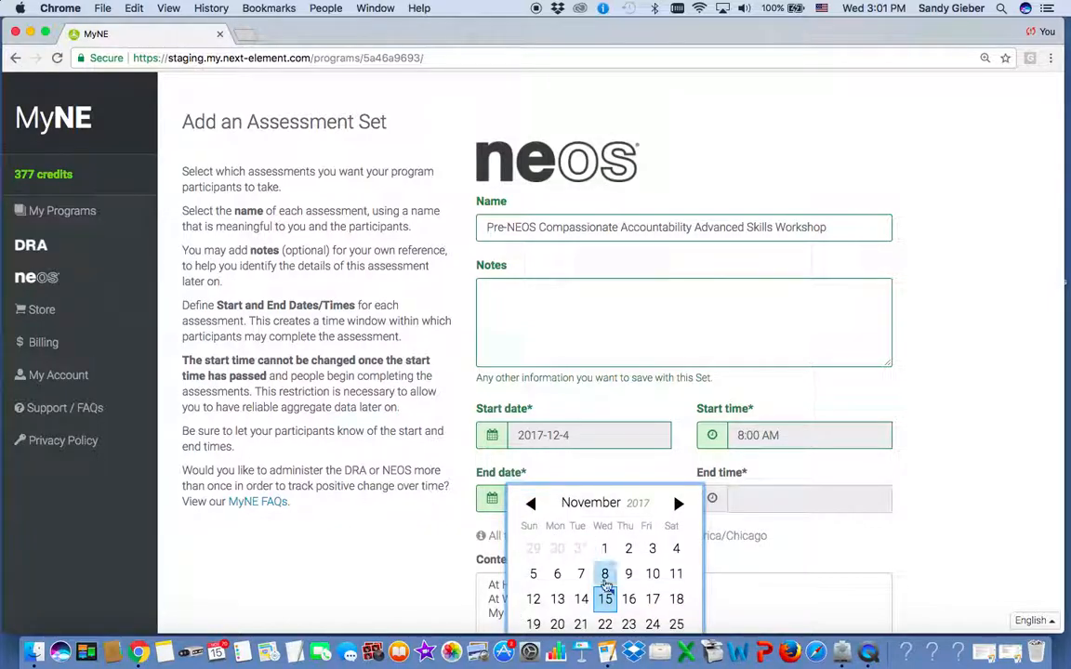
click(678, 503)
click(556, 598)
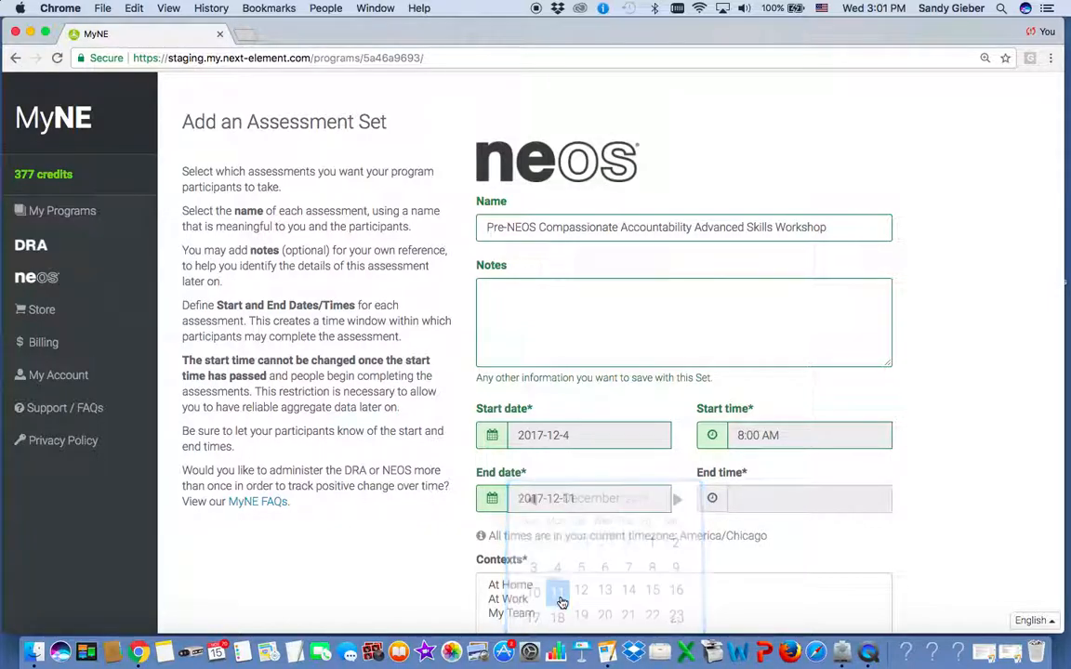
scroll(599, 516, down, 2)
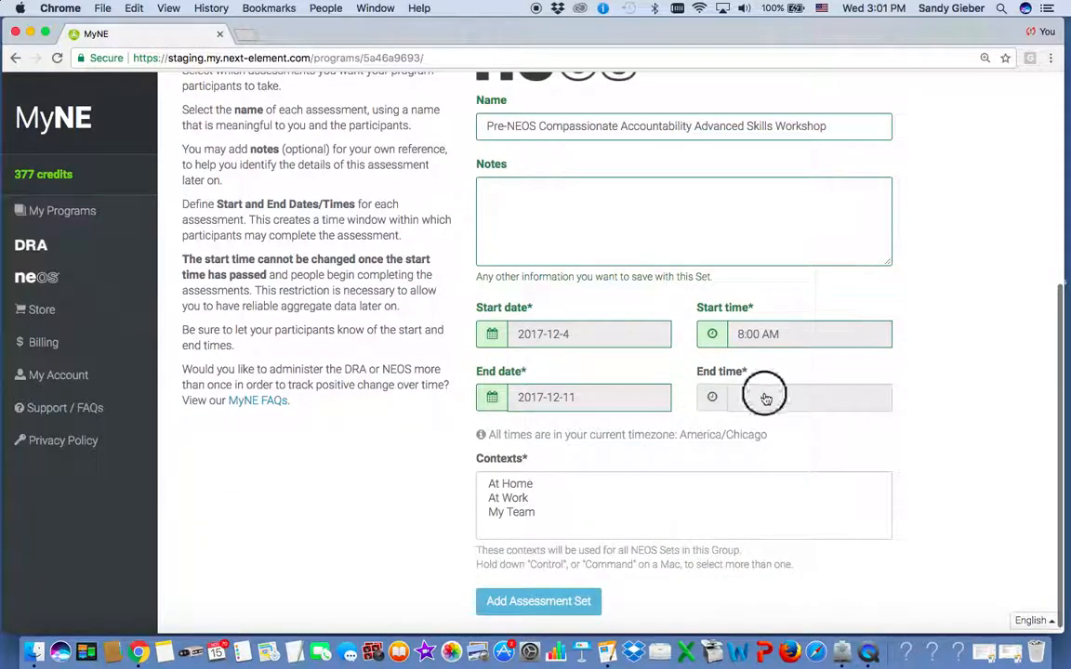
click(765, 399)
scroll(747, 549, down, 10)
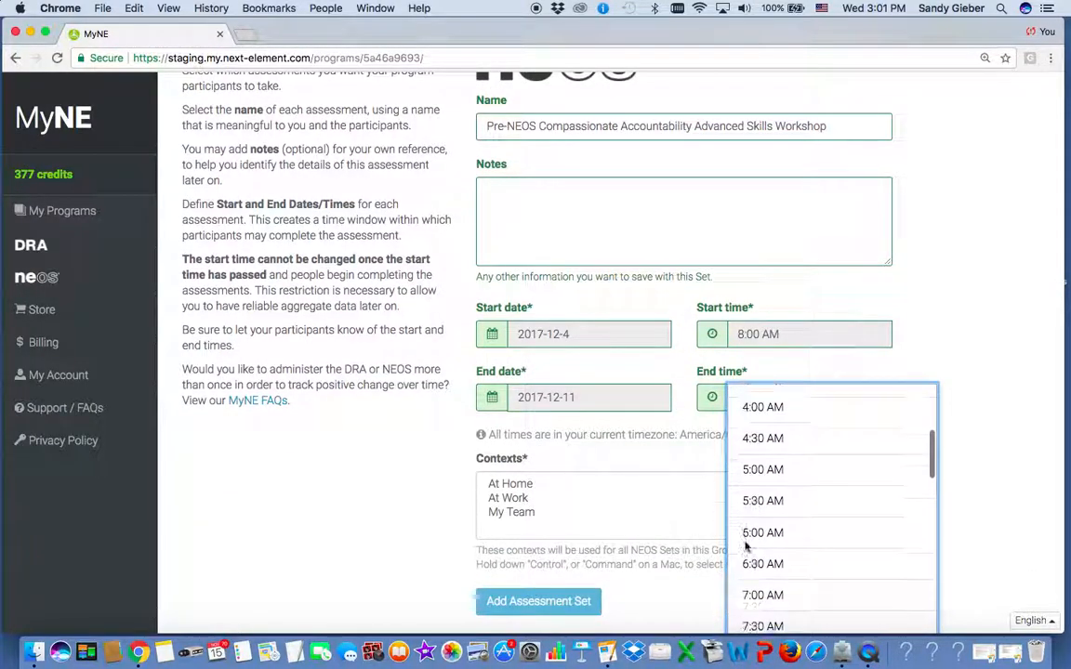
scroll(746, 548, down, 2)
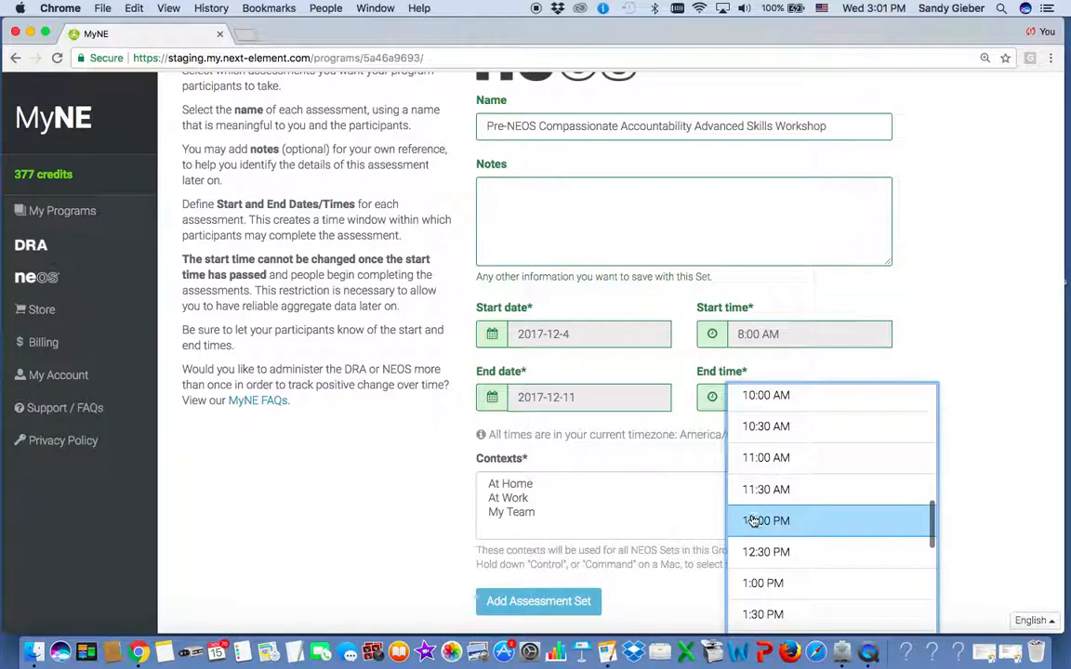
click(753, 521)
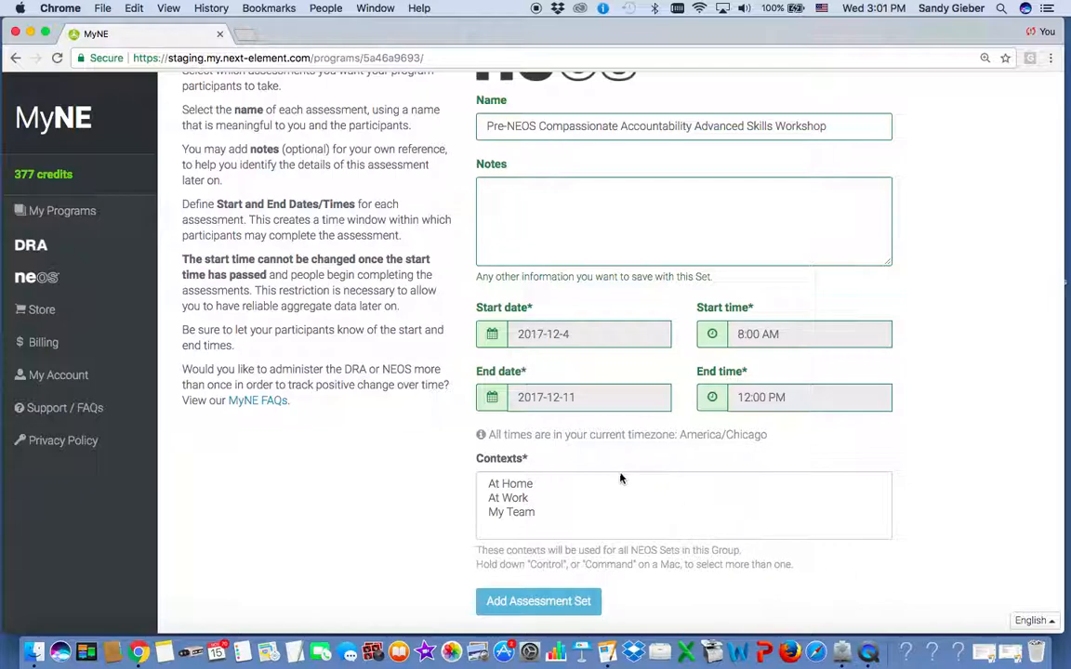
Select the contexts At Home, At Work and My Team for the assessment set.
click(561, 484)
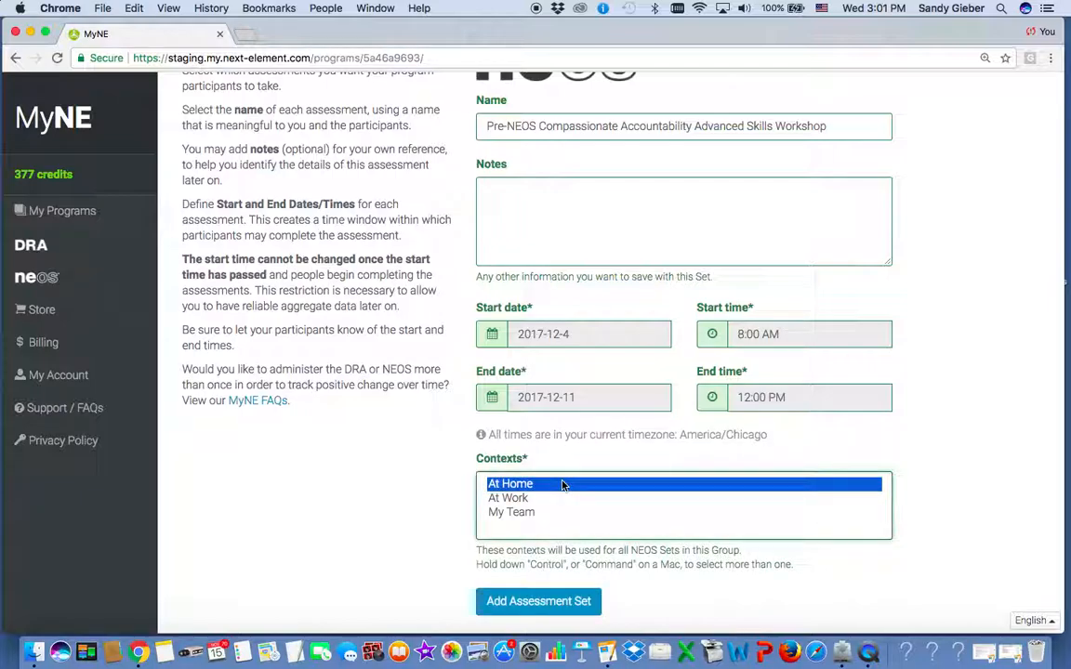
shift+click(524, 511)
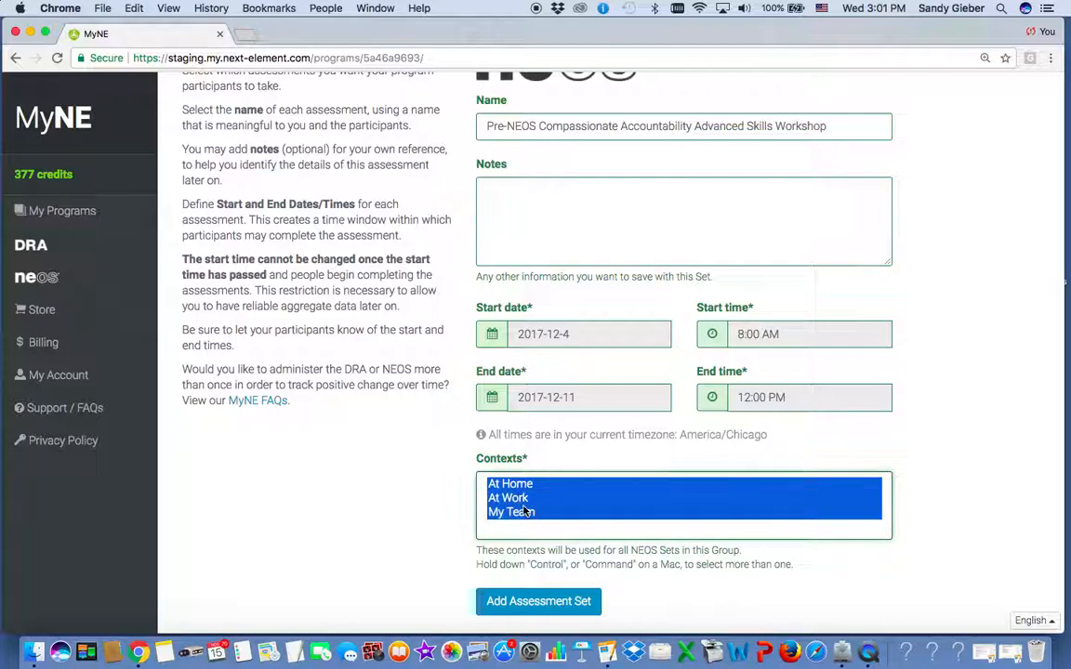
Submit the completed Pre-NEOS assessment set so it is added to the workshop program.
scroll(559, 517, down, 1)
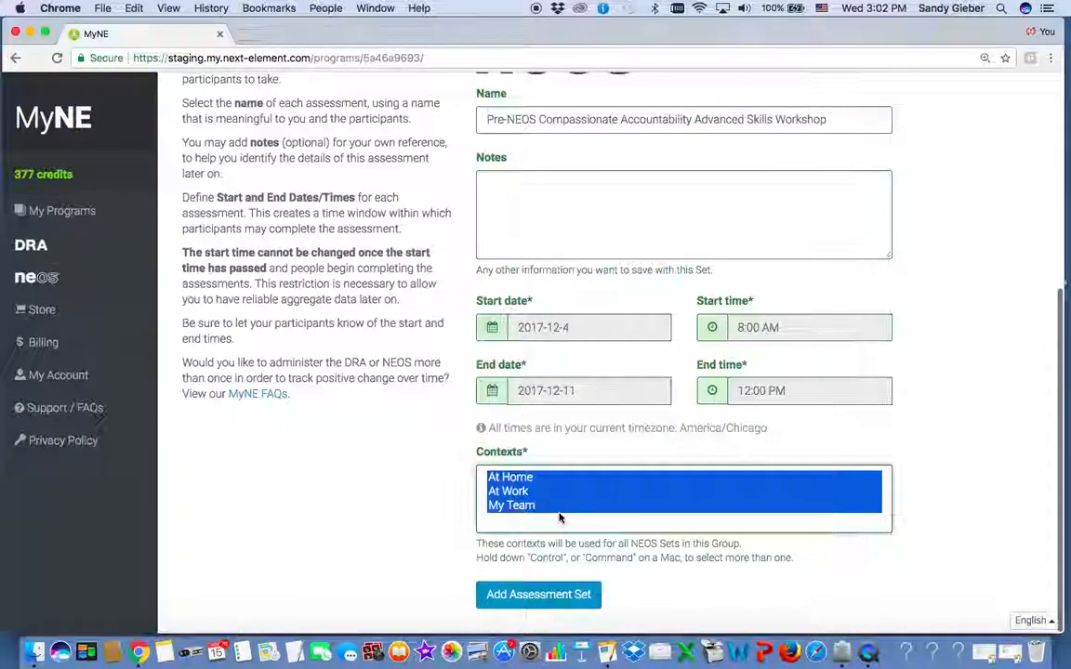
click(529, 595)
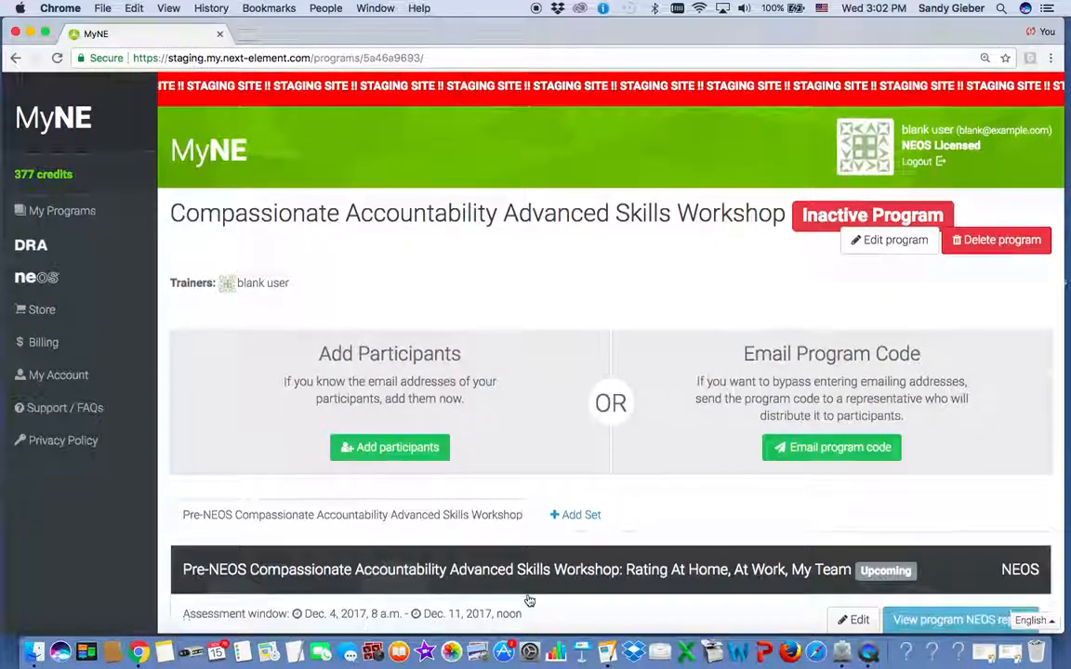
scroll(529, 600, down, 2)
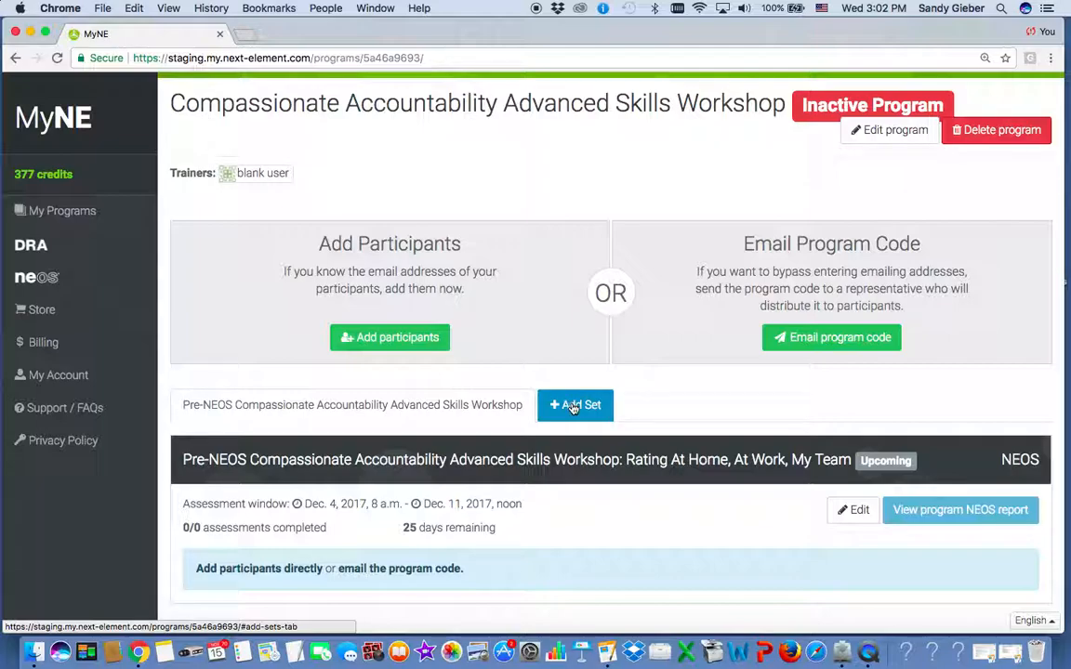
Start another NEOS assessment set in the program and name it "POST-NEOS Compassionate Accountability Advanced Skills Workshop".
click(573, 400)
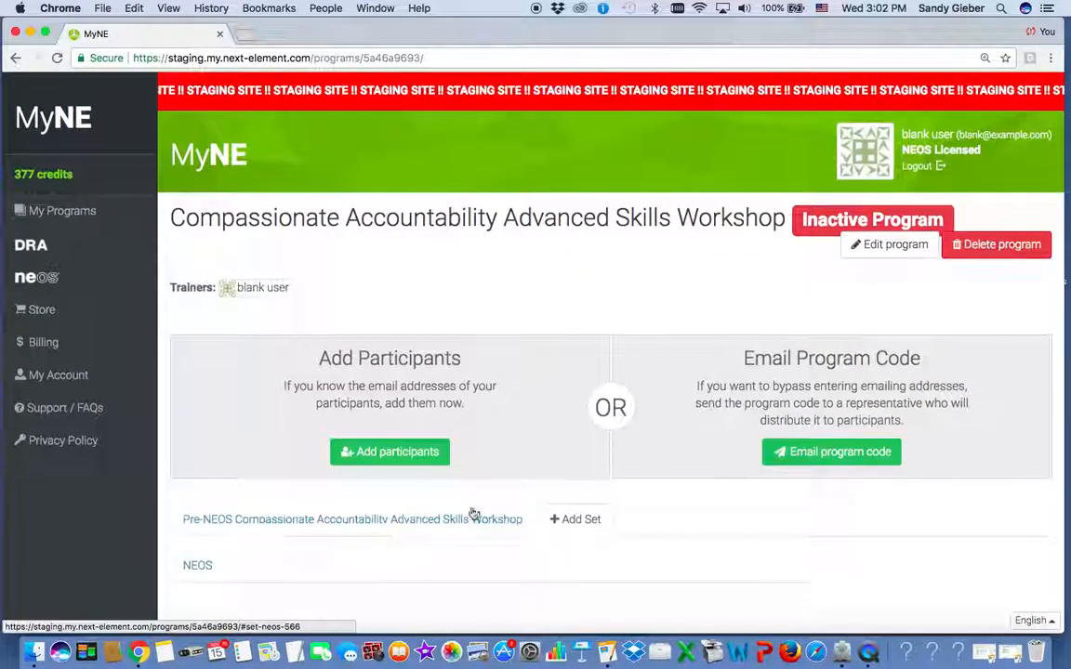
scroll(591, 524, down, 1)
scroll(591, 524, up, 1)
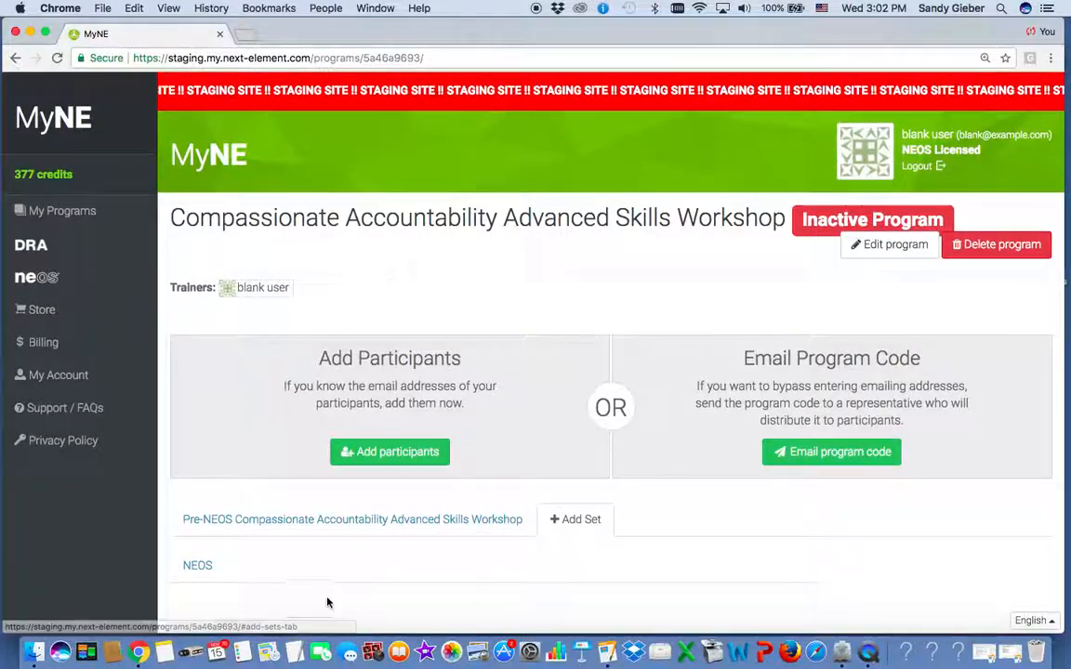
click(201, 565)
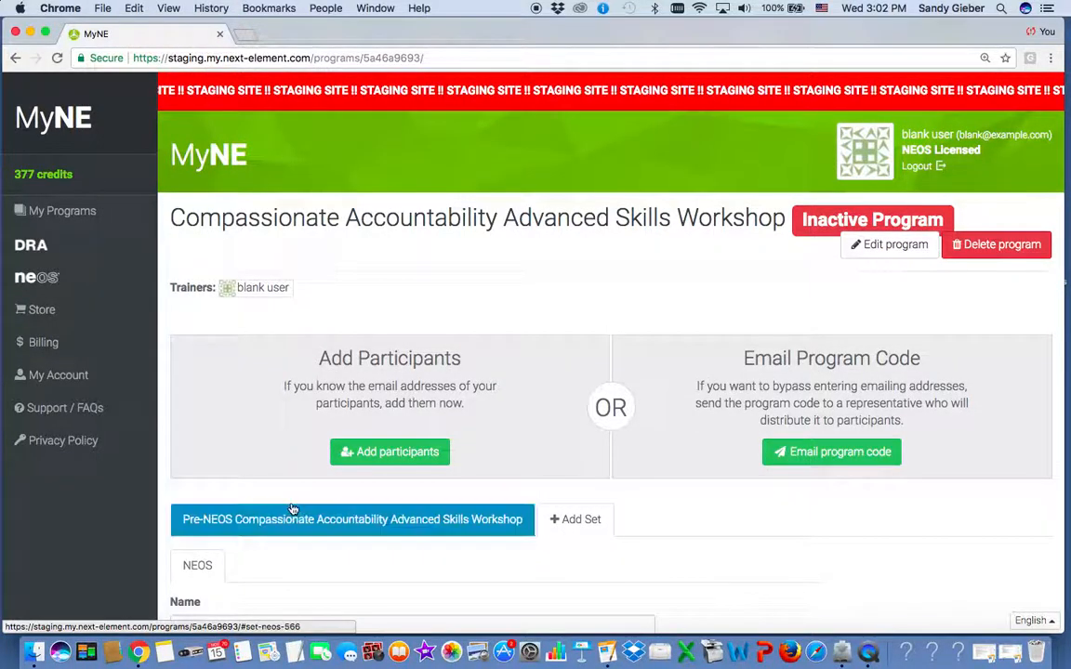
scroll(294, 506, down, 3)
click(188, 472)
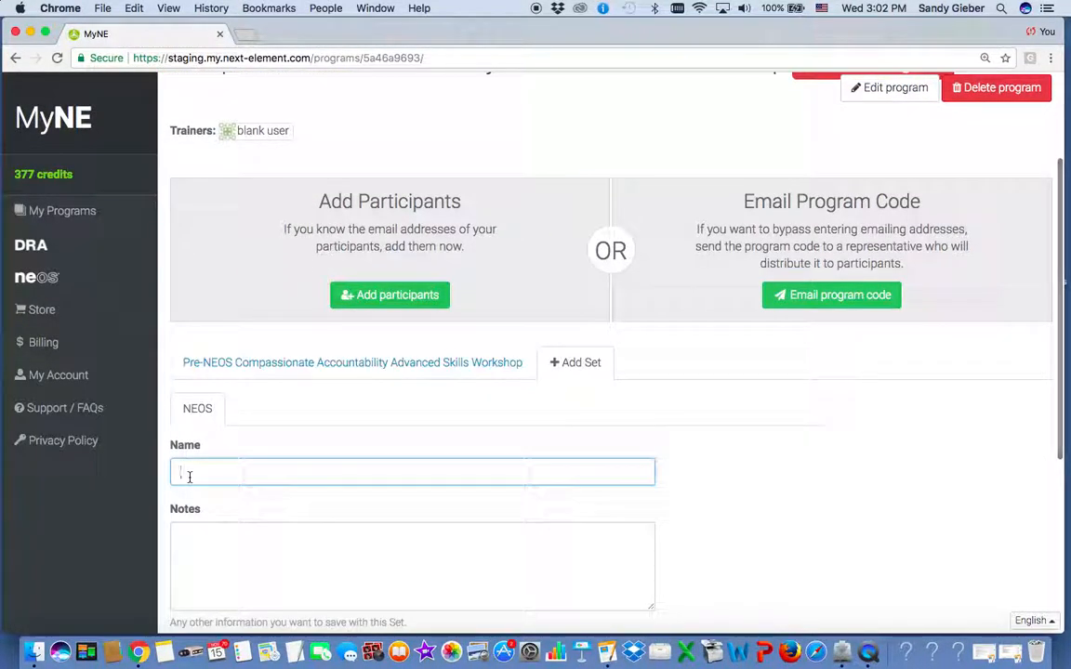
text(Pre-NEOS Compassionate Accountability Advanced Skills Workshop)
double_click(190, 472)
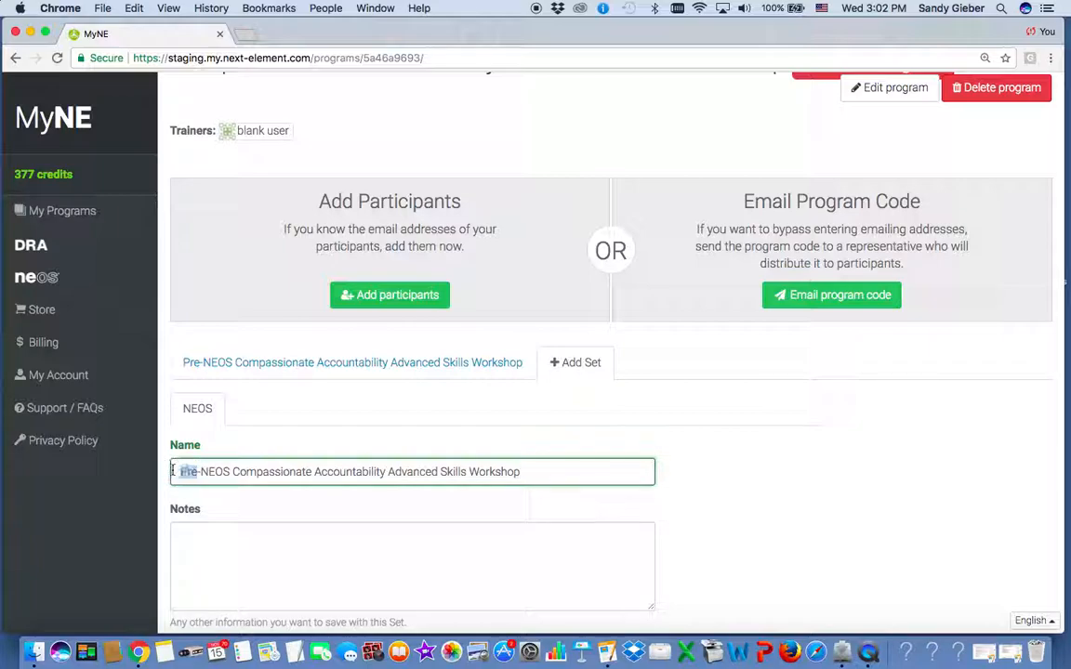
text(POST)
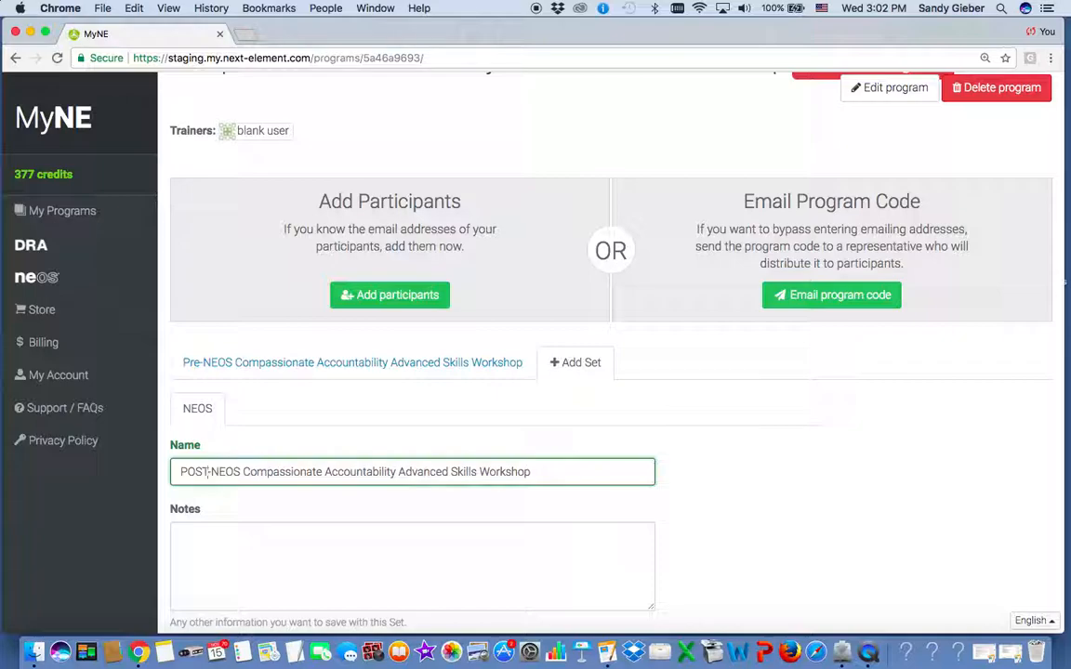
Set the POST-NEOS assessment set's start to 2017-12-13 at 2:00 PM.
scroll(318, 535, down, 4)
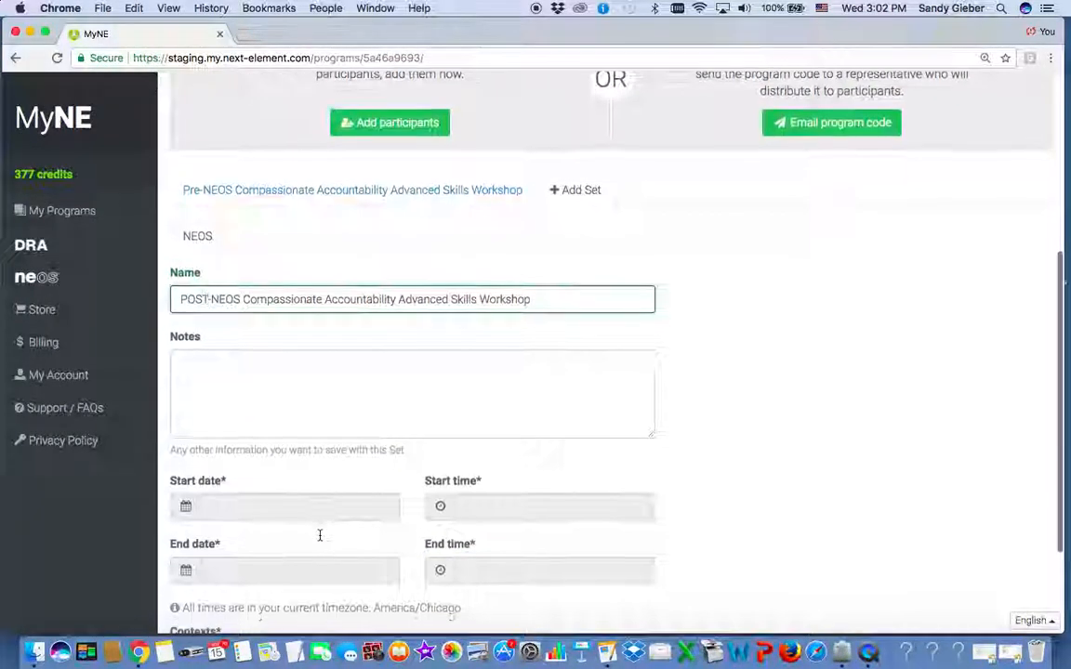
scroll(319, 536, down, 1)
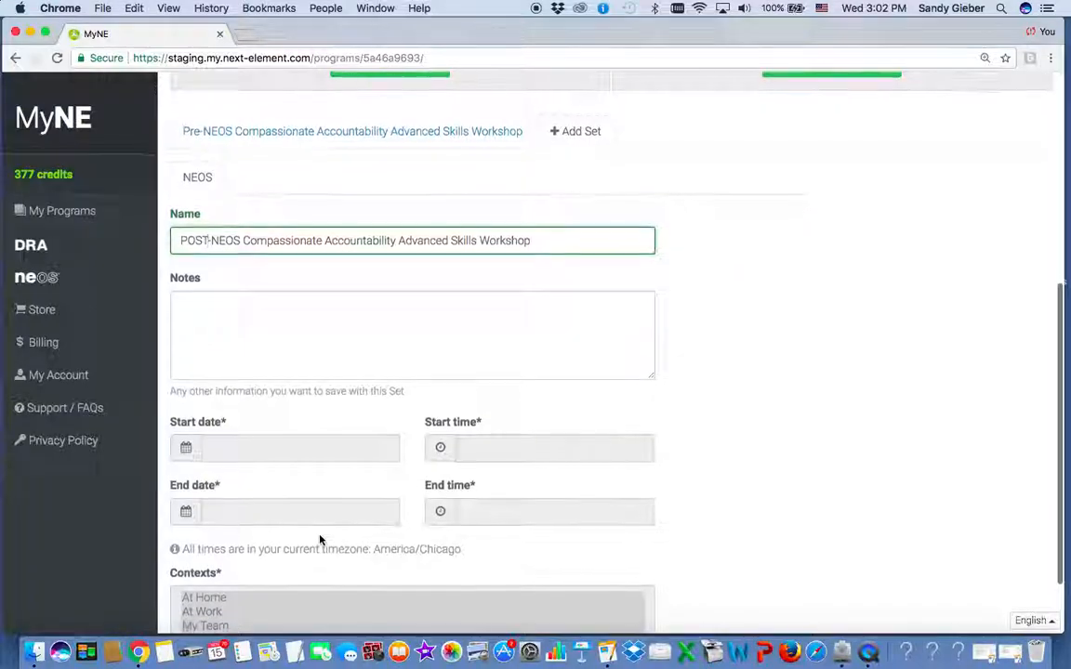
click(283, 453)
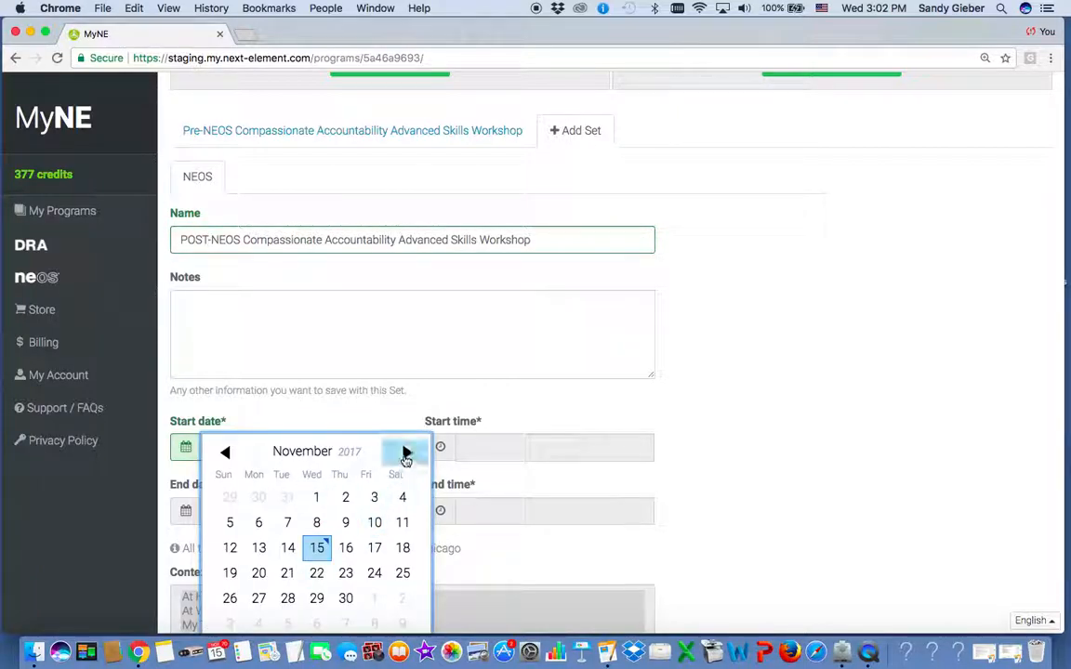
click(407, 453)
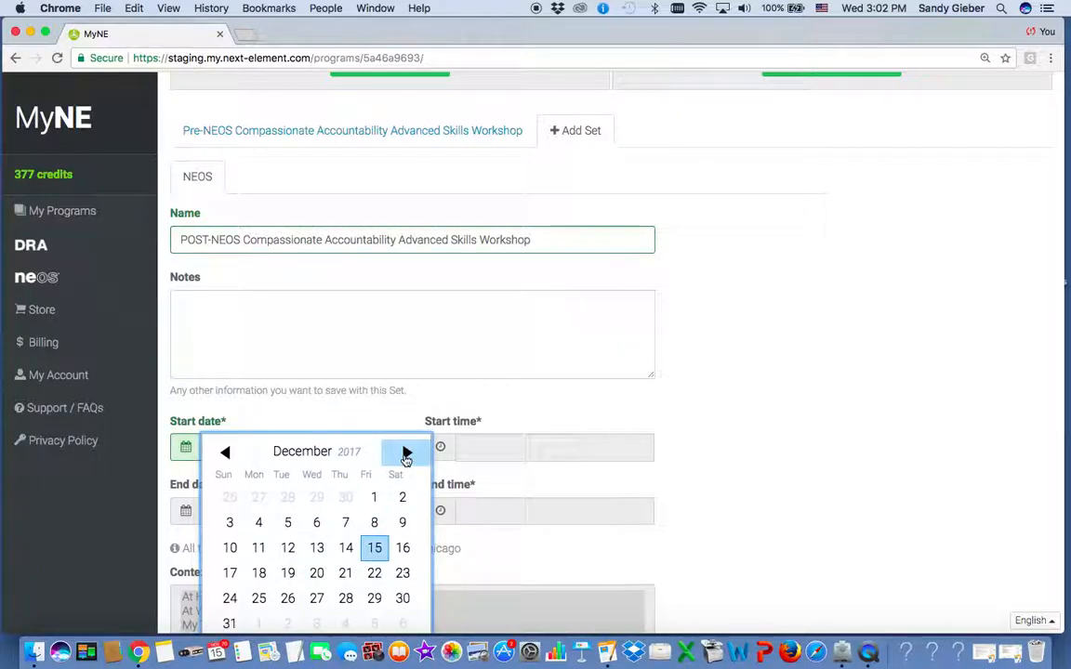
click(318, 546)
scroll(339, 483, down, 1)
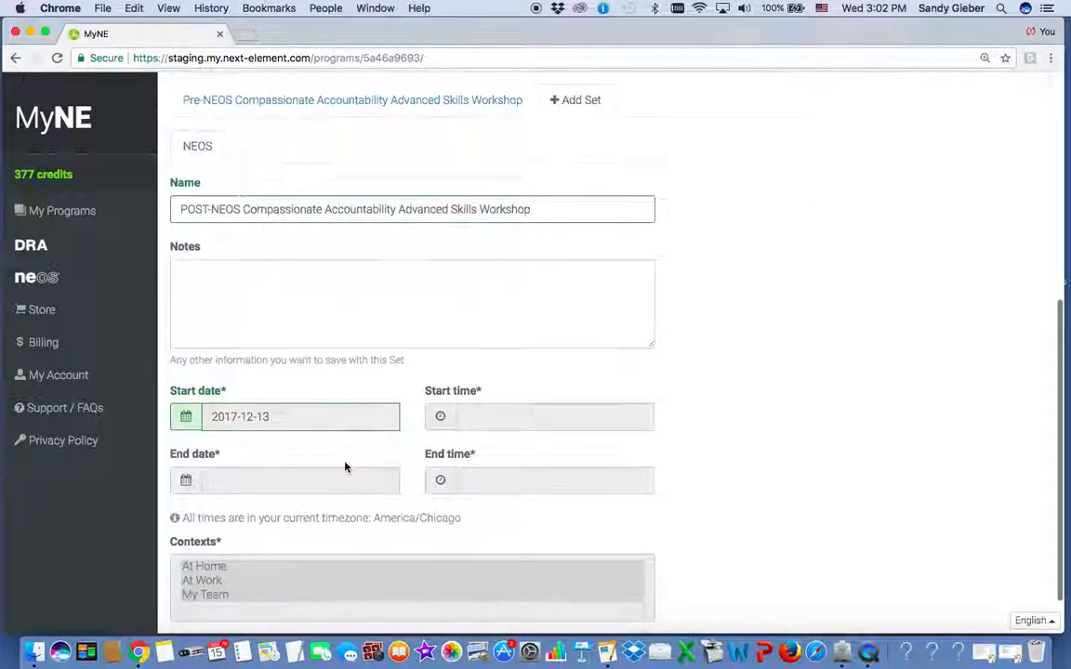
scroll(345, 468, down, 1)
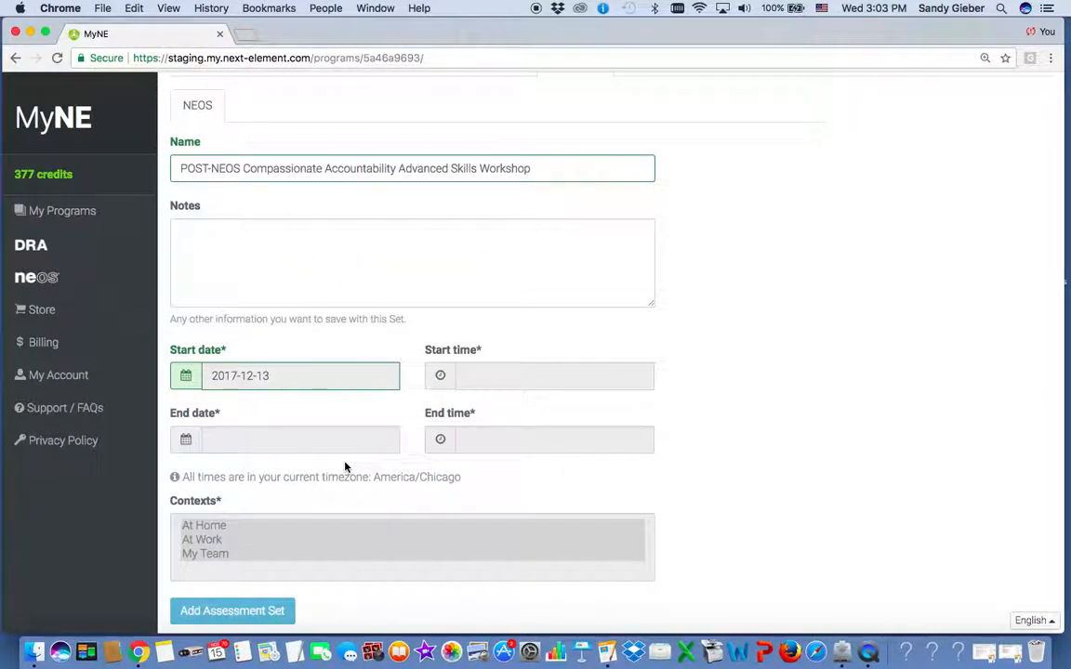
click(499, 376)
scroll(499, 483, down, 1)
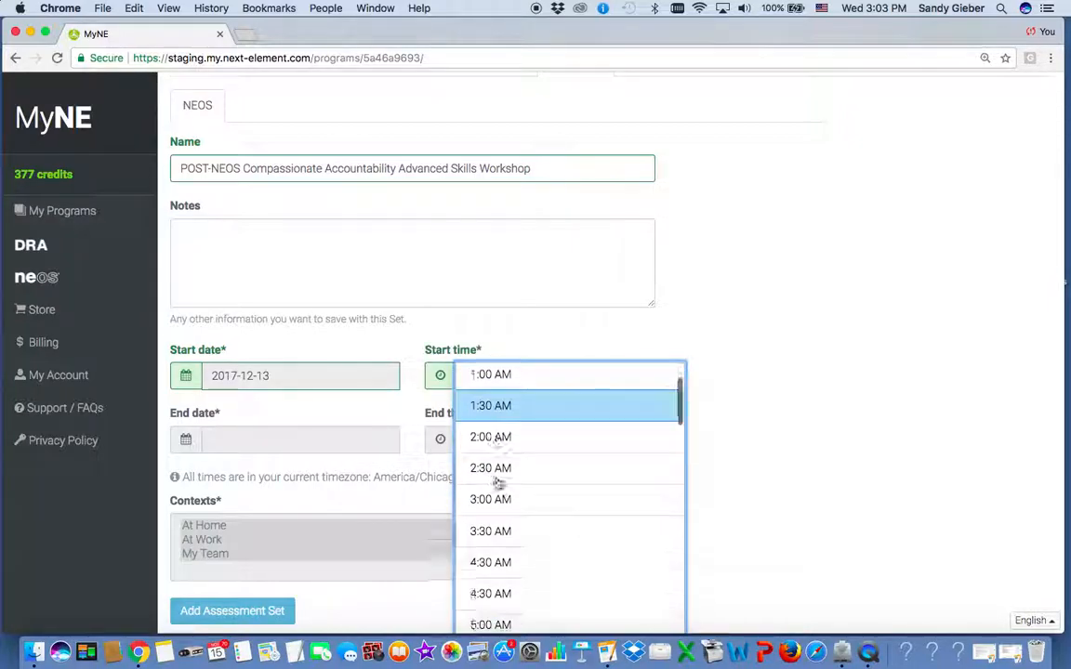
scroll(499, 482, down, 10)
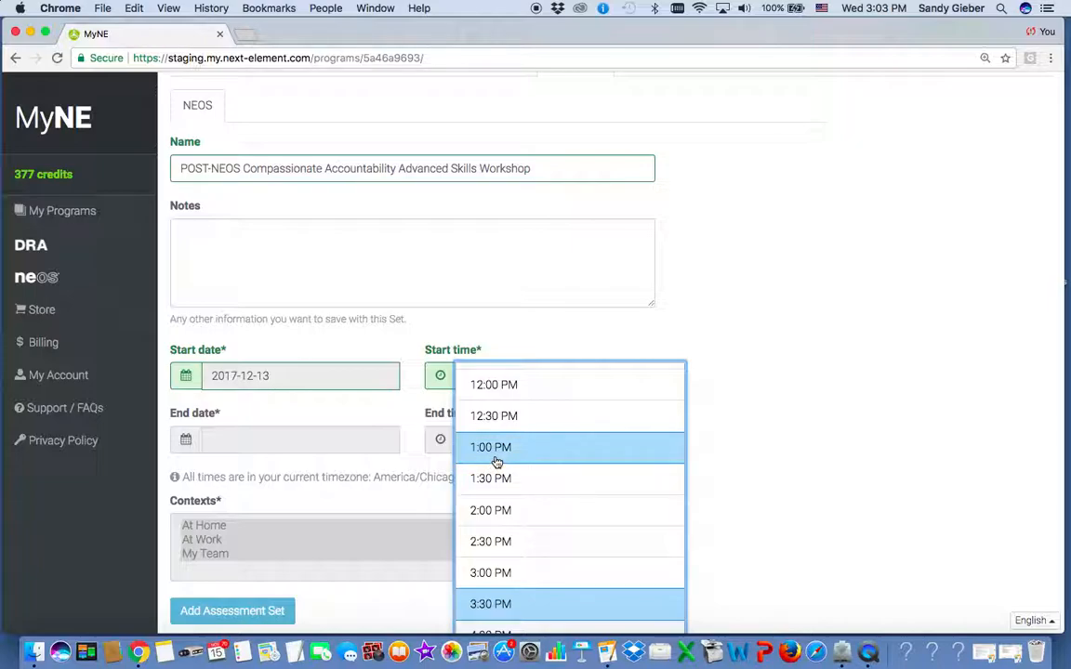
click(491, 512)
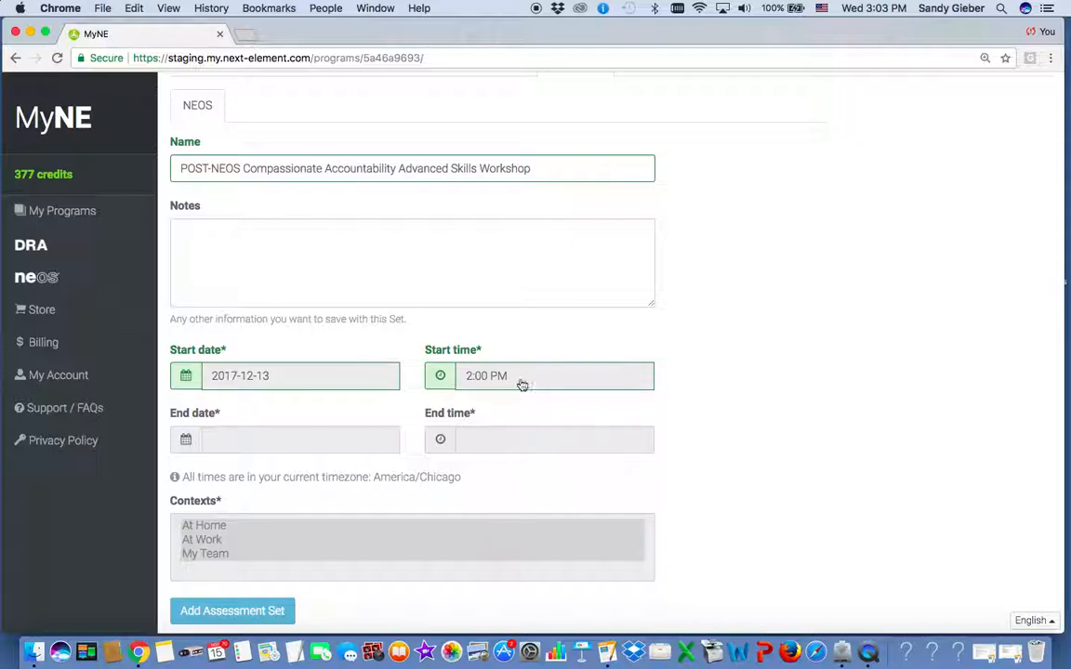
Set the POST-NEOS assessment set's end to 2017-12-20 at 5:00 PM.
click(282, 440)
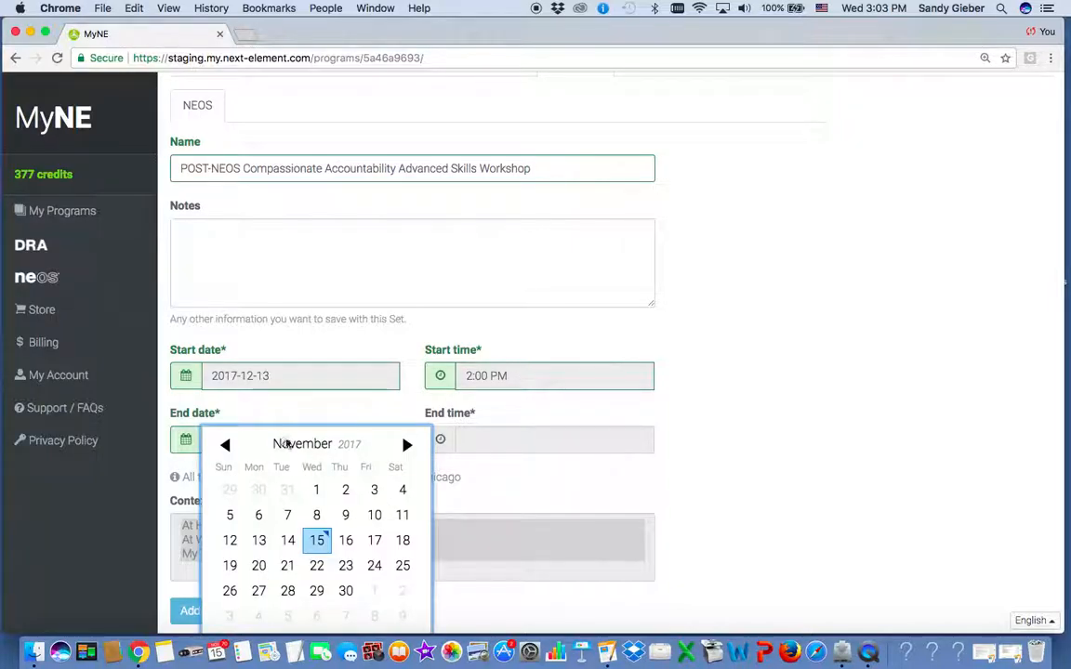
click(404, 446)
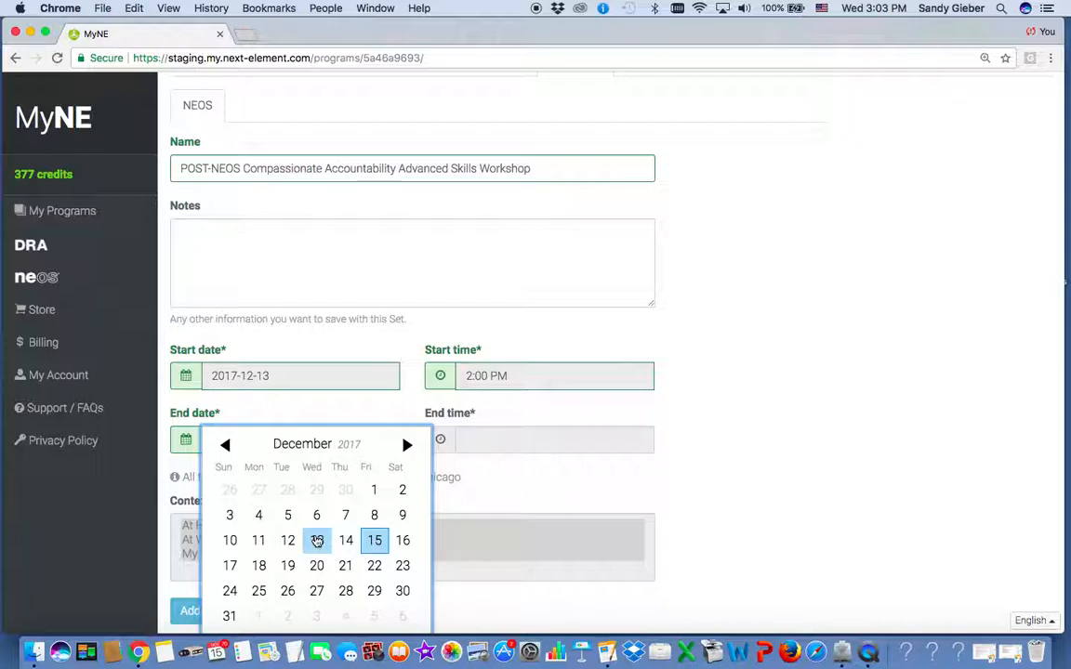
click(316, 565)
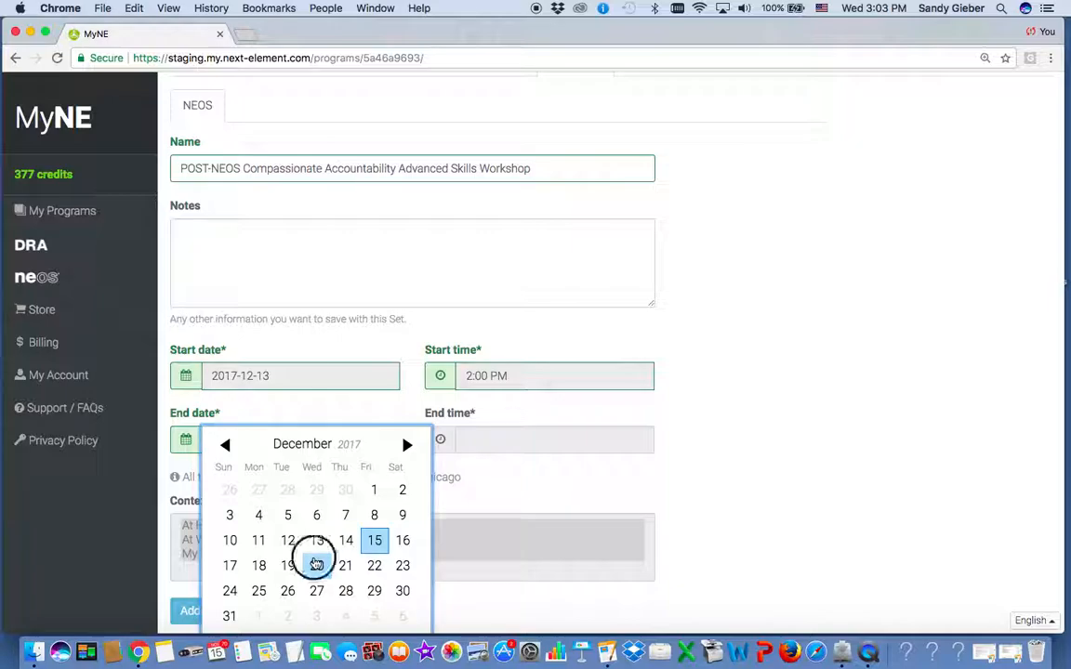
scroll(545, 452, down, 1)
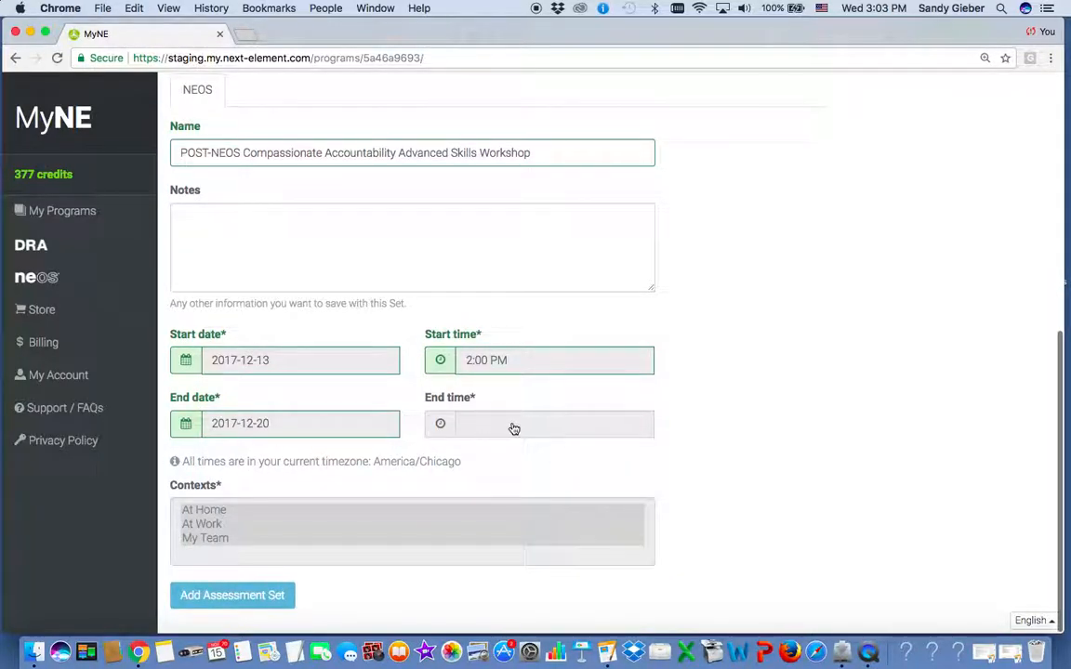
click(512, 429)
scroll(497, 567, down, 15)
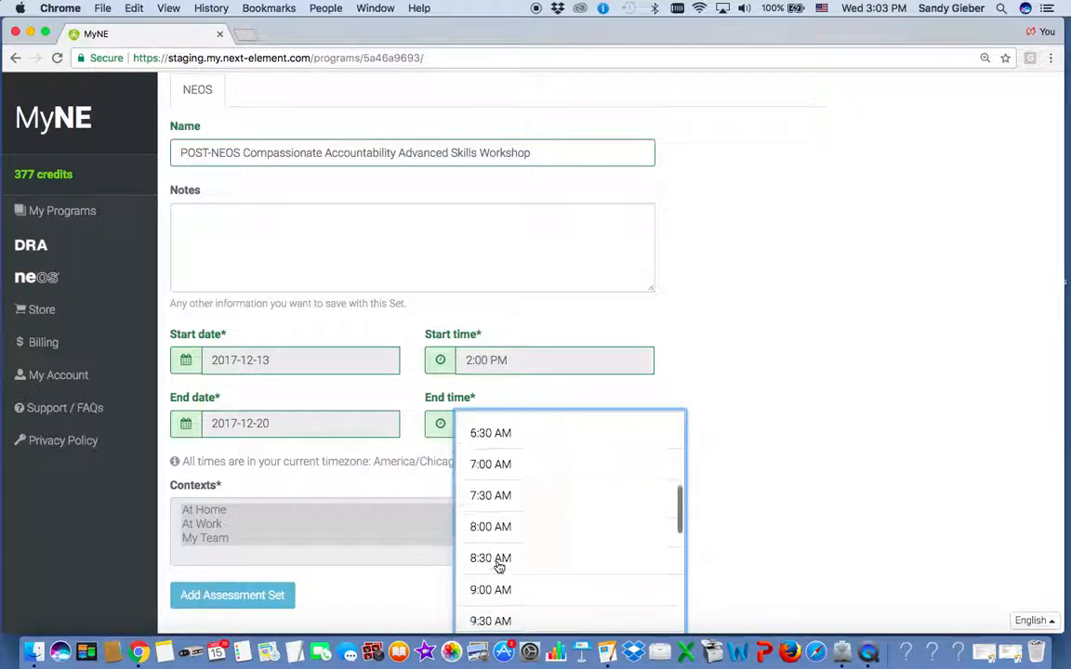
scroll(497, 567, down, 2)
scroll(497, 567, up, 7)
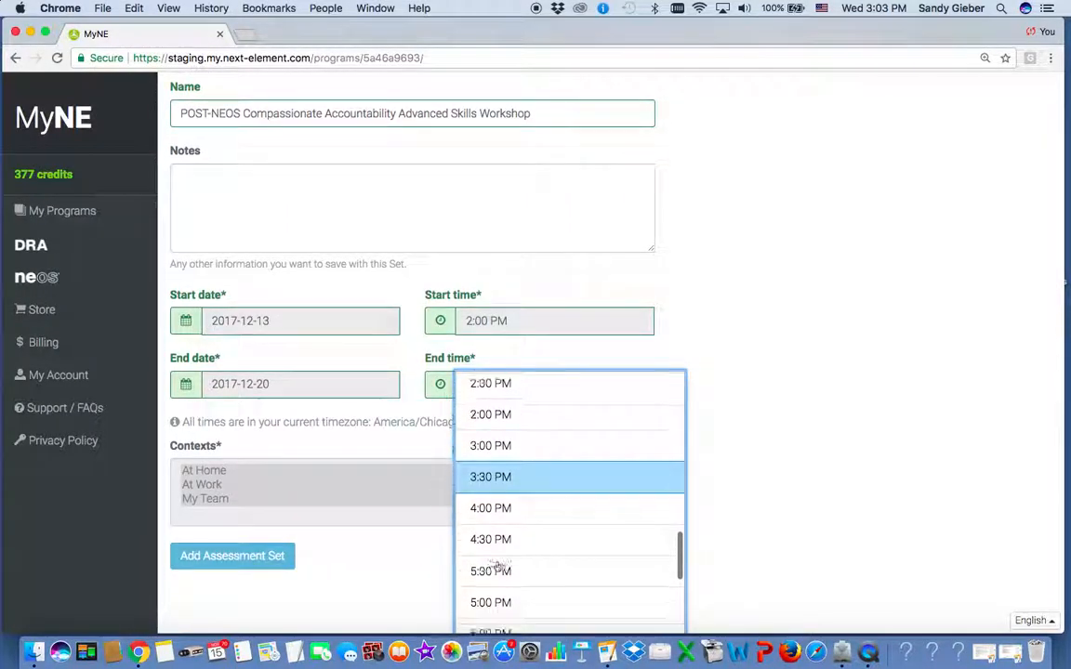
scroll(493, 567, down, 1)
click(488, 602)
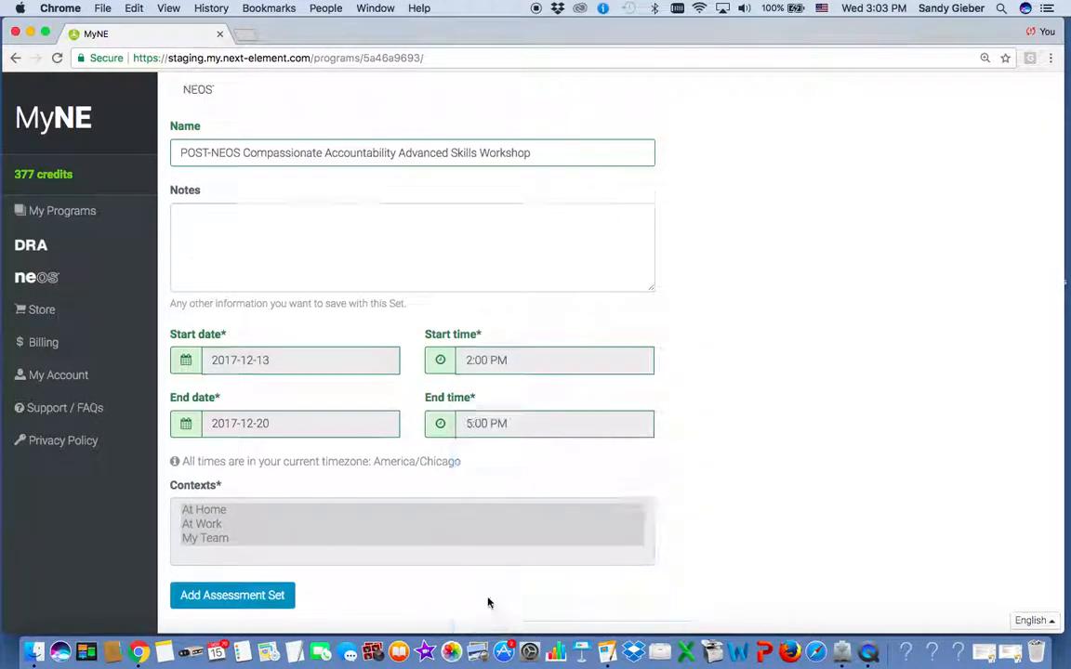
Submit the completed POST-NEOS assessment set so it is added to the workshop program.
scroll(645, 453, down, 2)
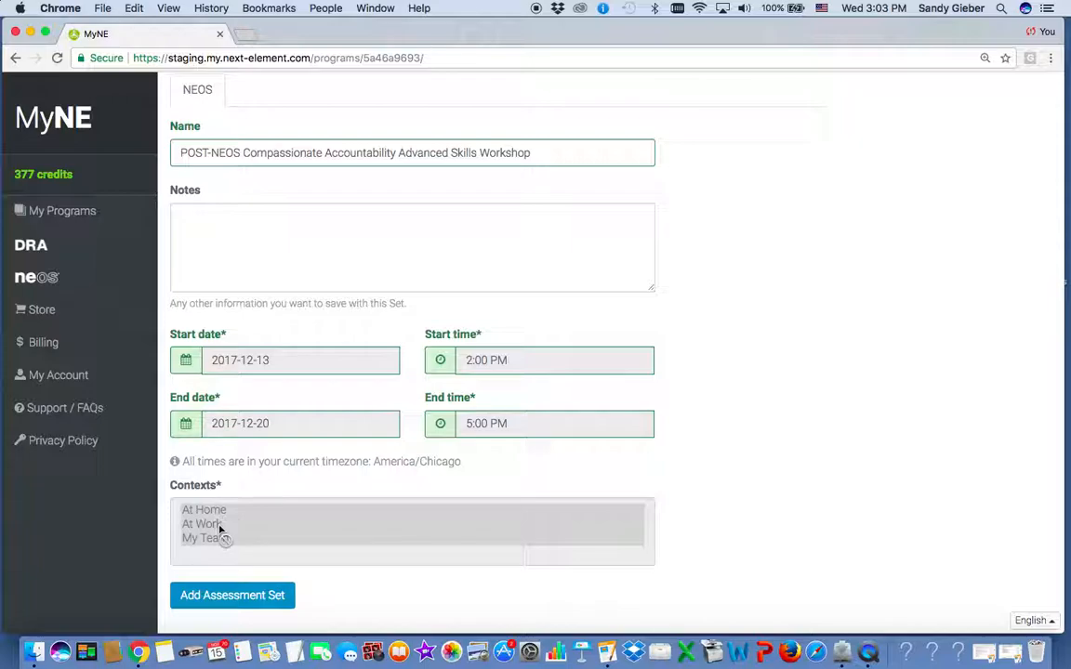
click(231, 596)
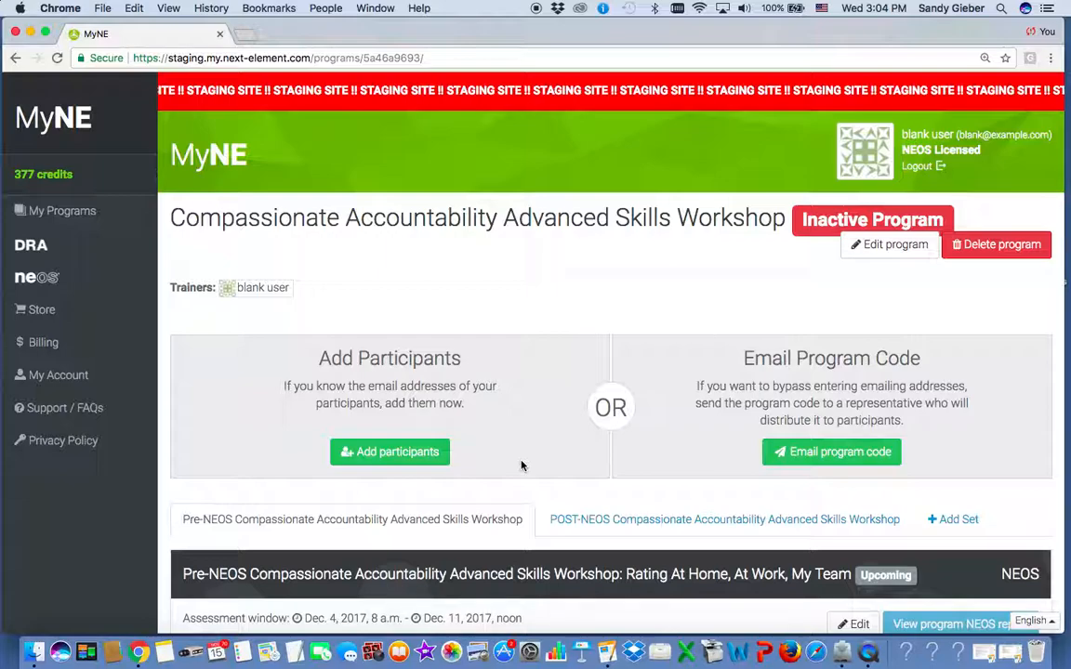
scroll(522, 466, down, 3)
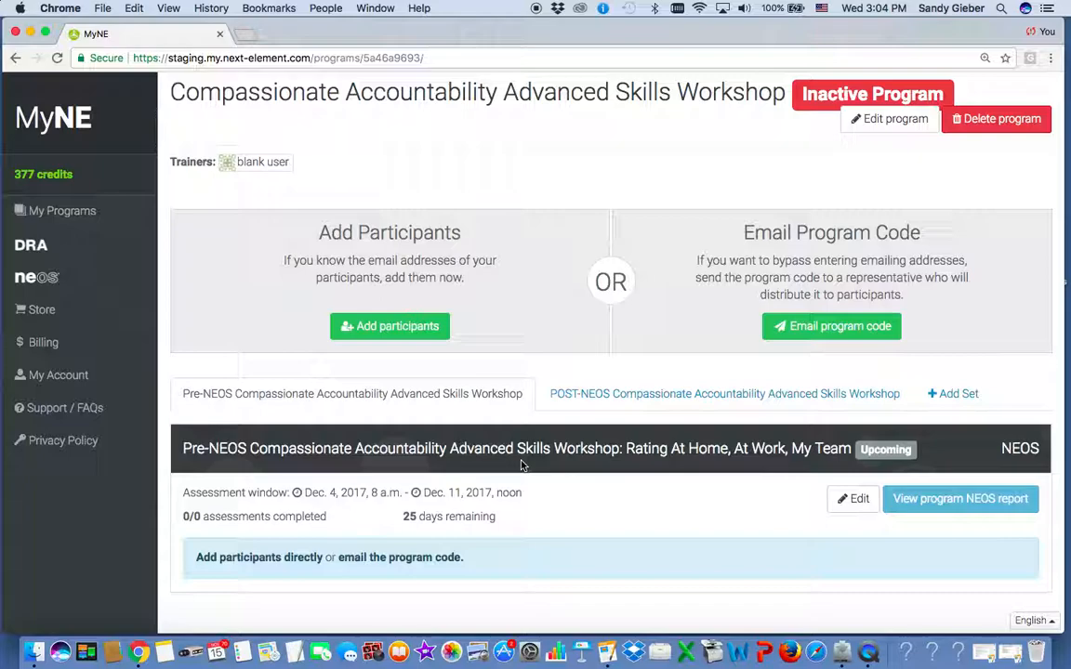